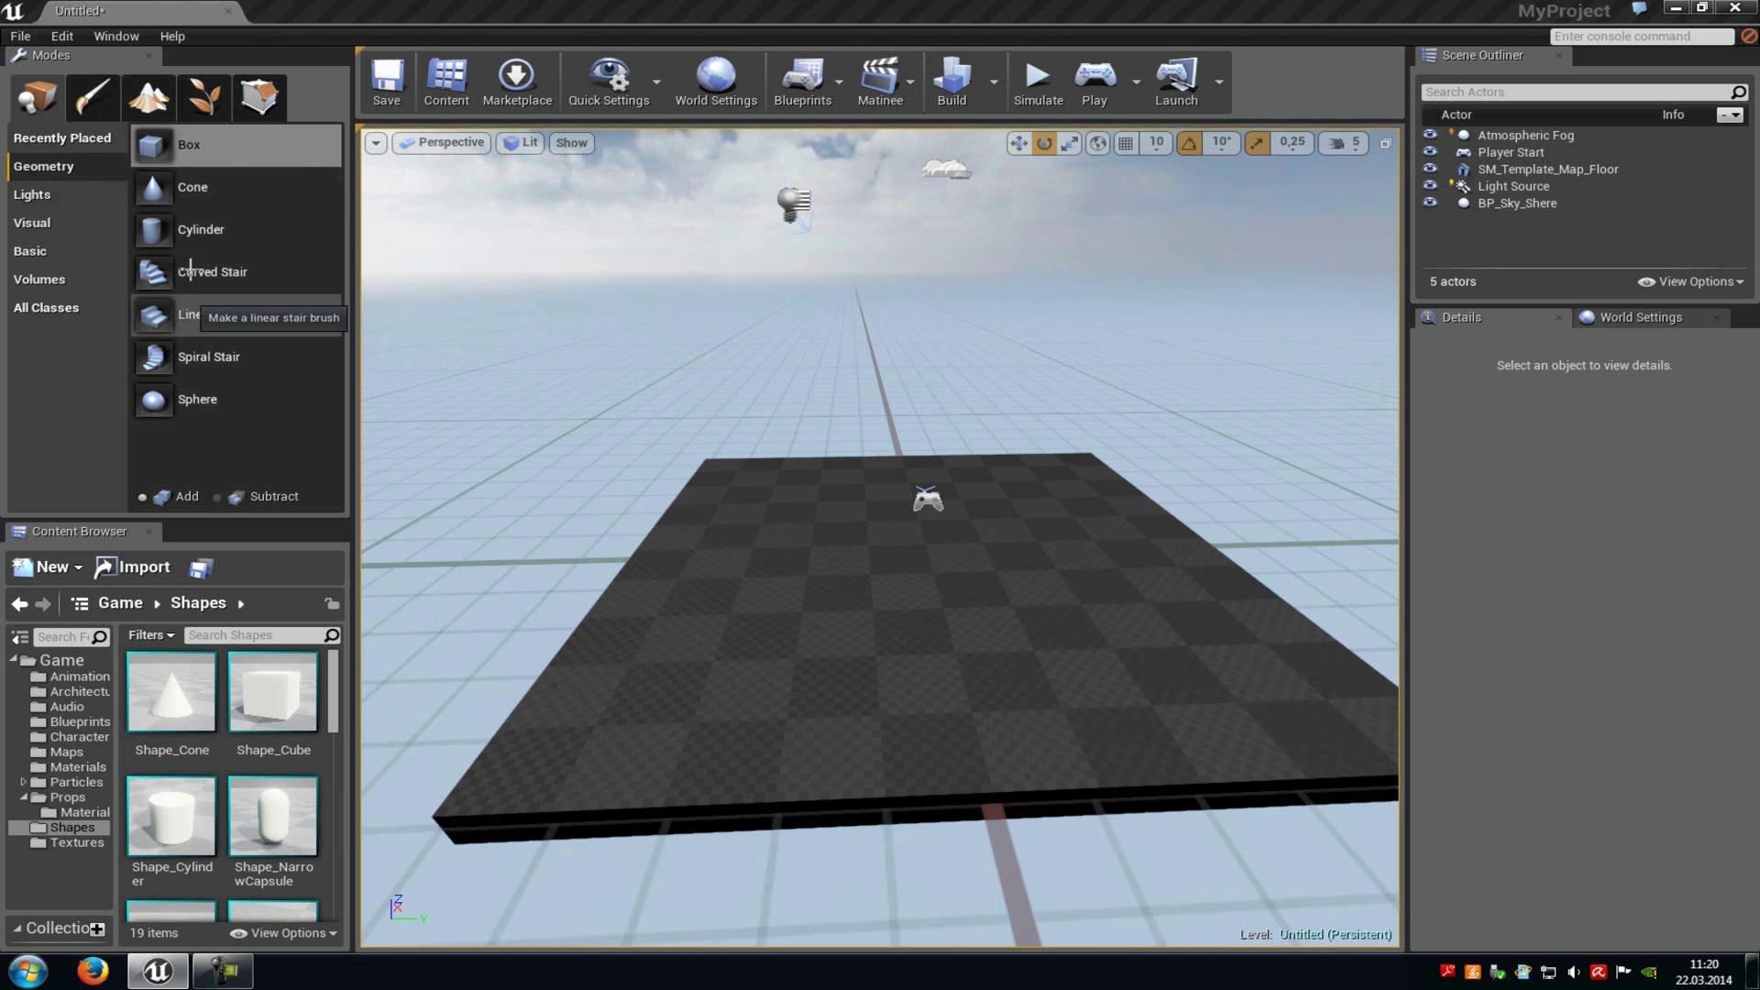
# Step: Place an additive box brush from the geometry shapes onto the template floor
pyautogui.click(166, 147)
pyautogui.moveTo(167, 146)
pyautogui.mouseDown()
pyautogui.moveTo(818, 473)
pyautogui.moveTo(868, 477)
pyautogui.mouseUp()
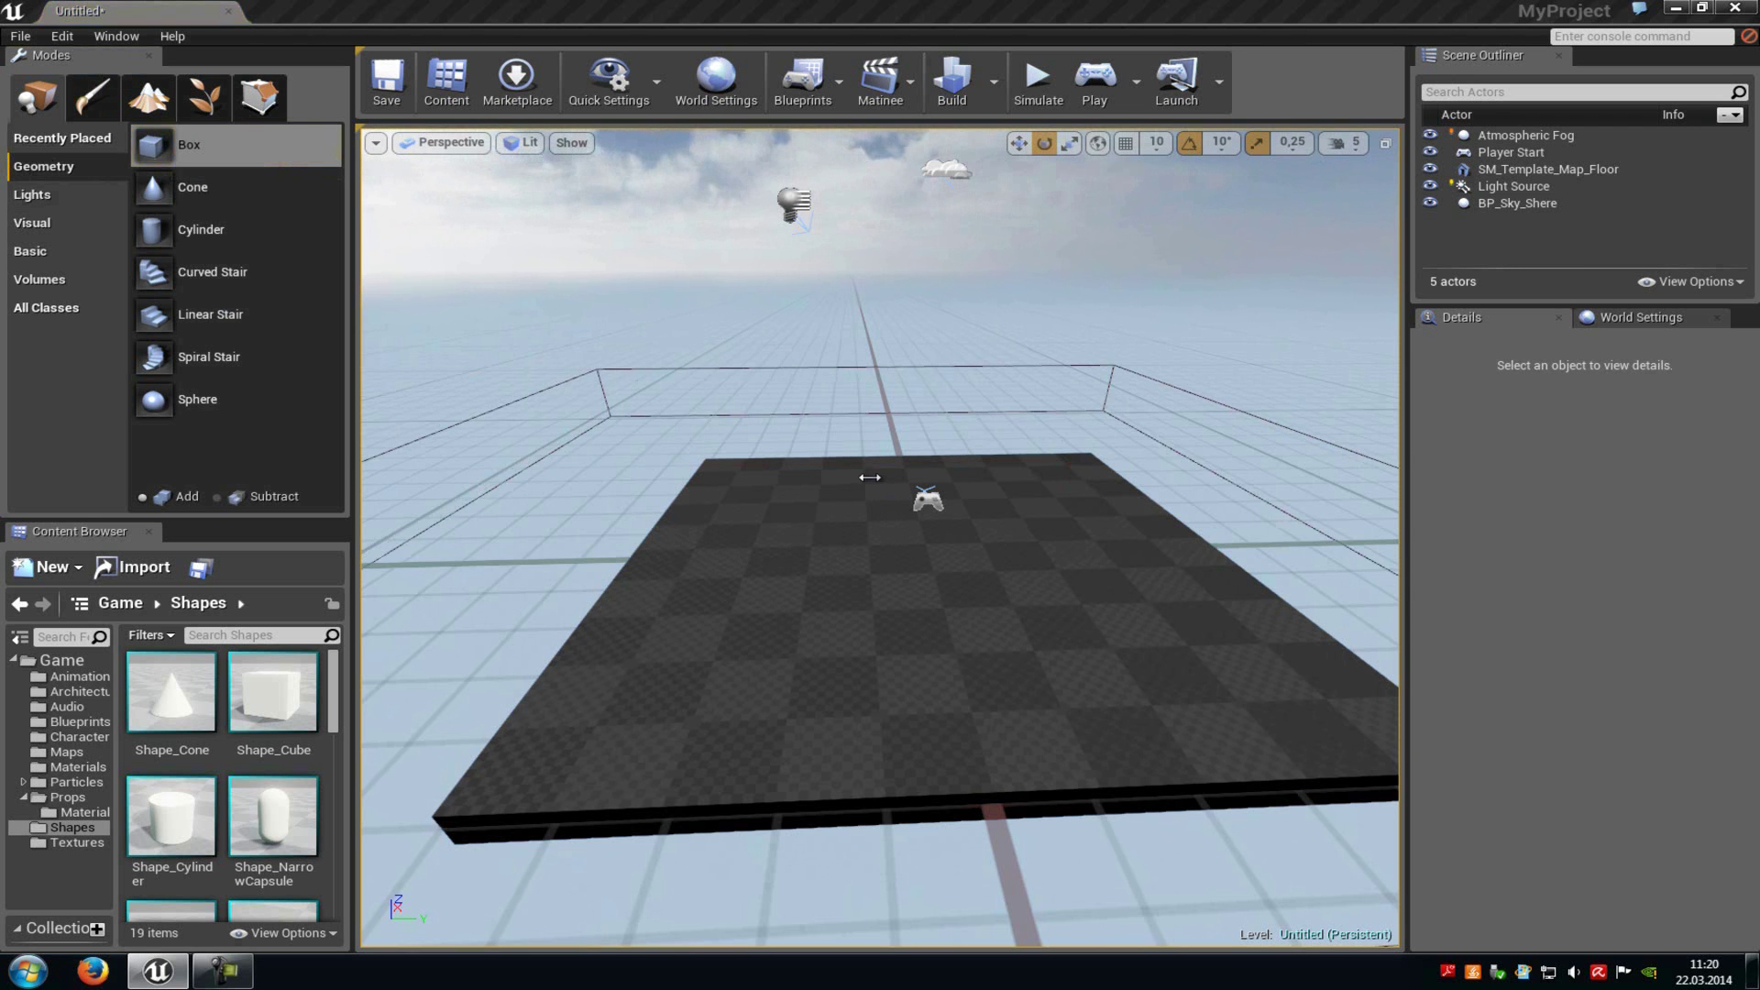
pyautogui.moveTo(1039, 461)
pyautogui.mouseDown(button='right')
pyautogui.moveTo(1034, 495)
pyautogui.moveTo(1234, 455)
pyautogui.moveTo(1195, 440)
pyautogui.moveTo(1153, 462)
pyautogui.mouseUp(button='right')
pyautogui.scroll(-3, 1154, 462)
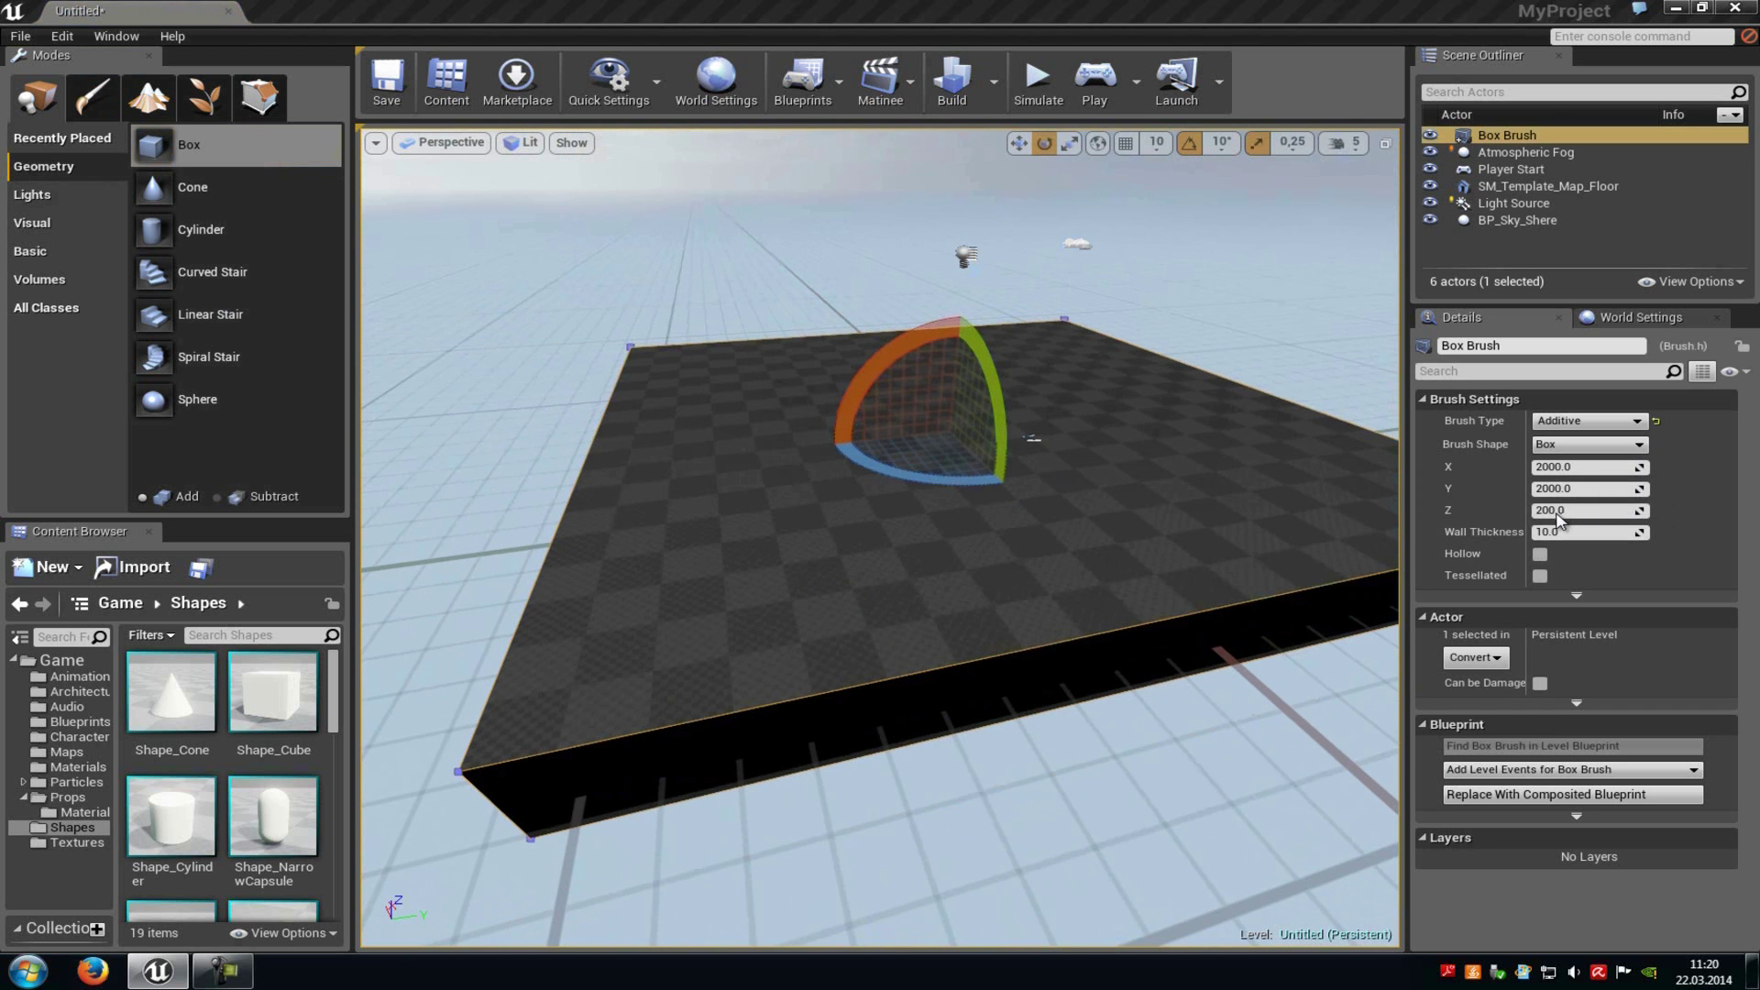
pyautogui.click(1576, 423)
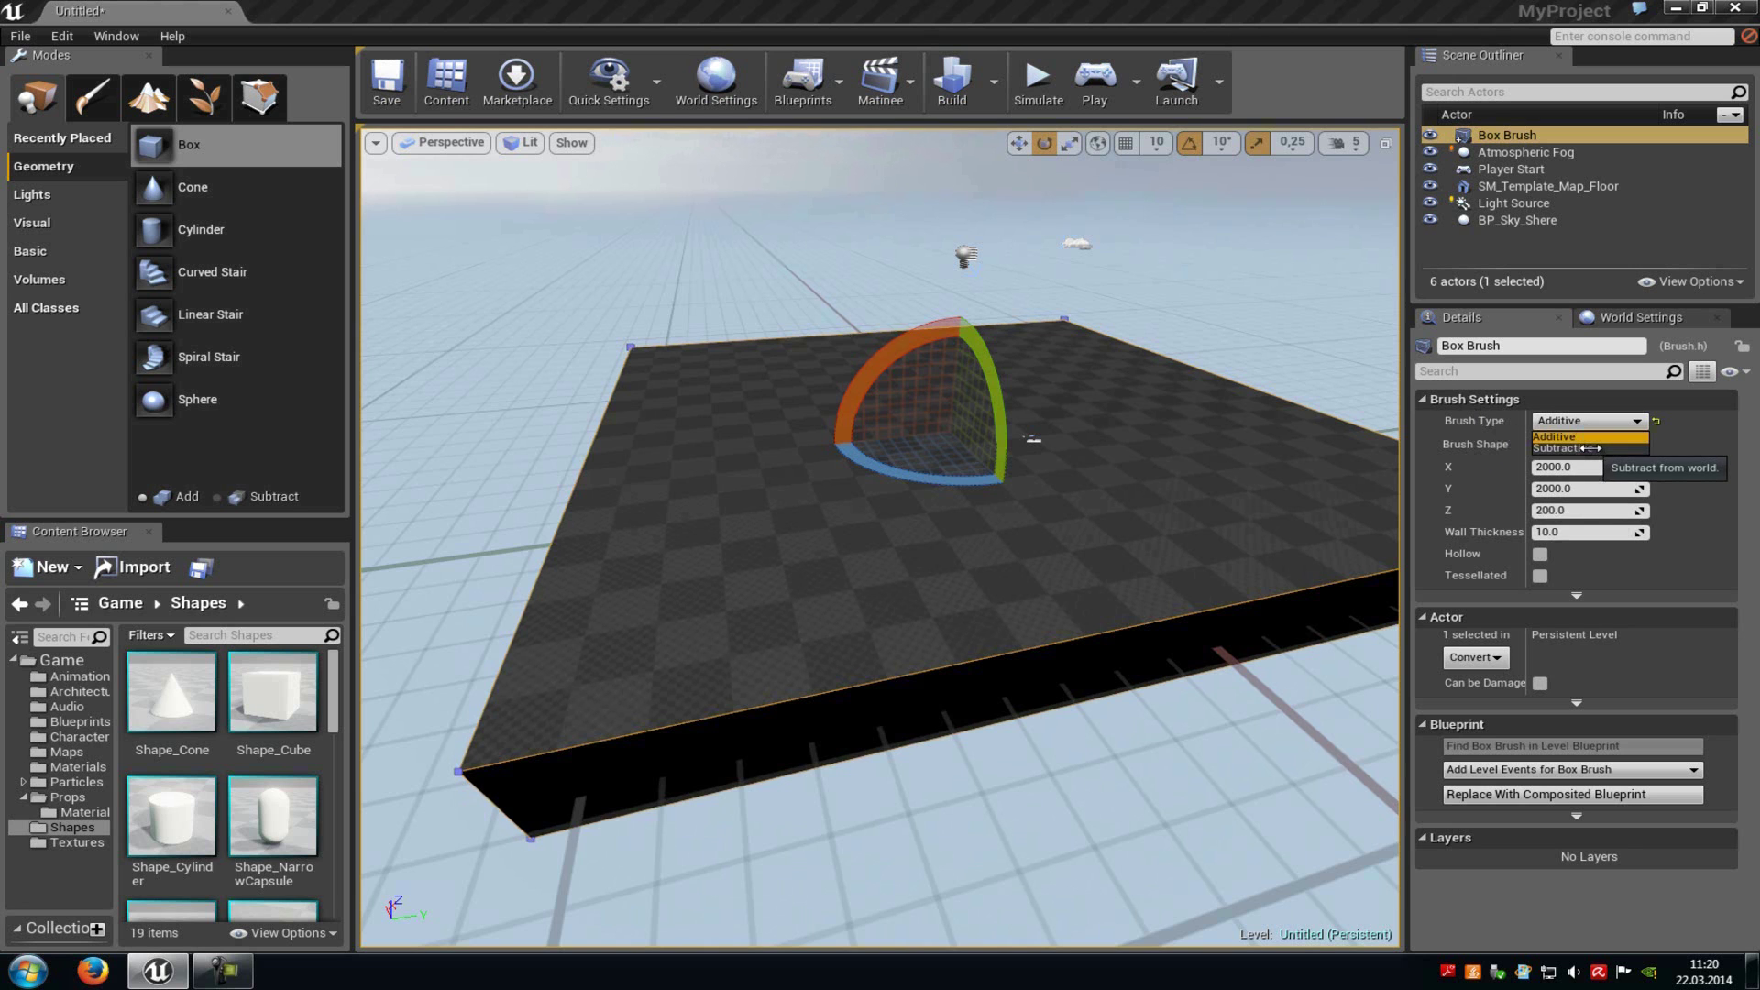
pyautogui.click(1696, 424)
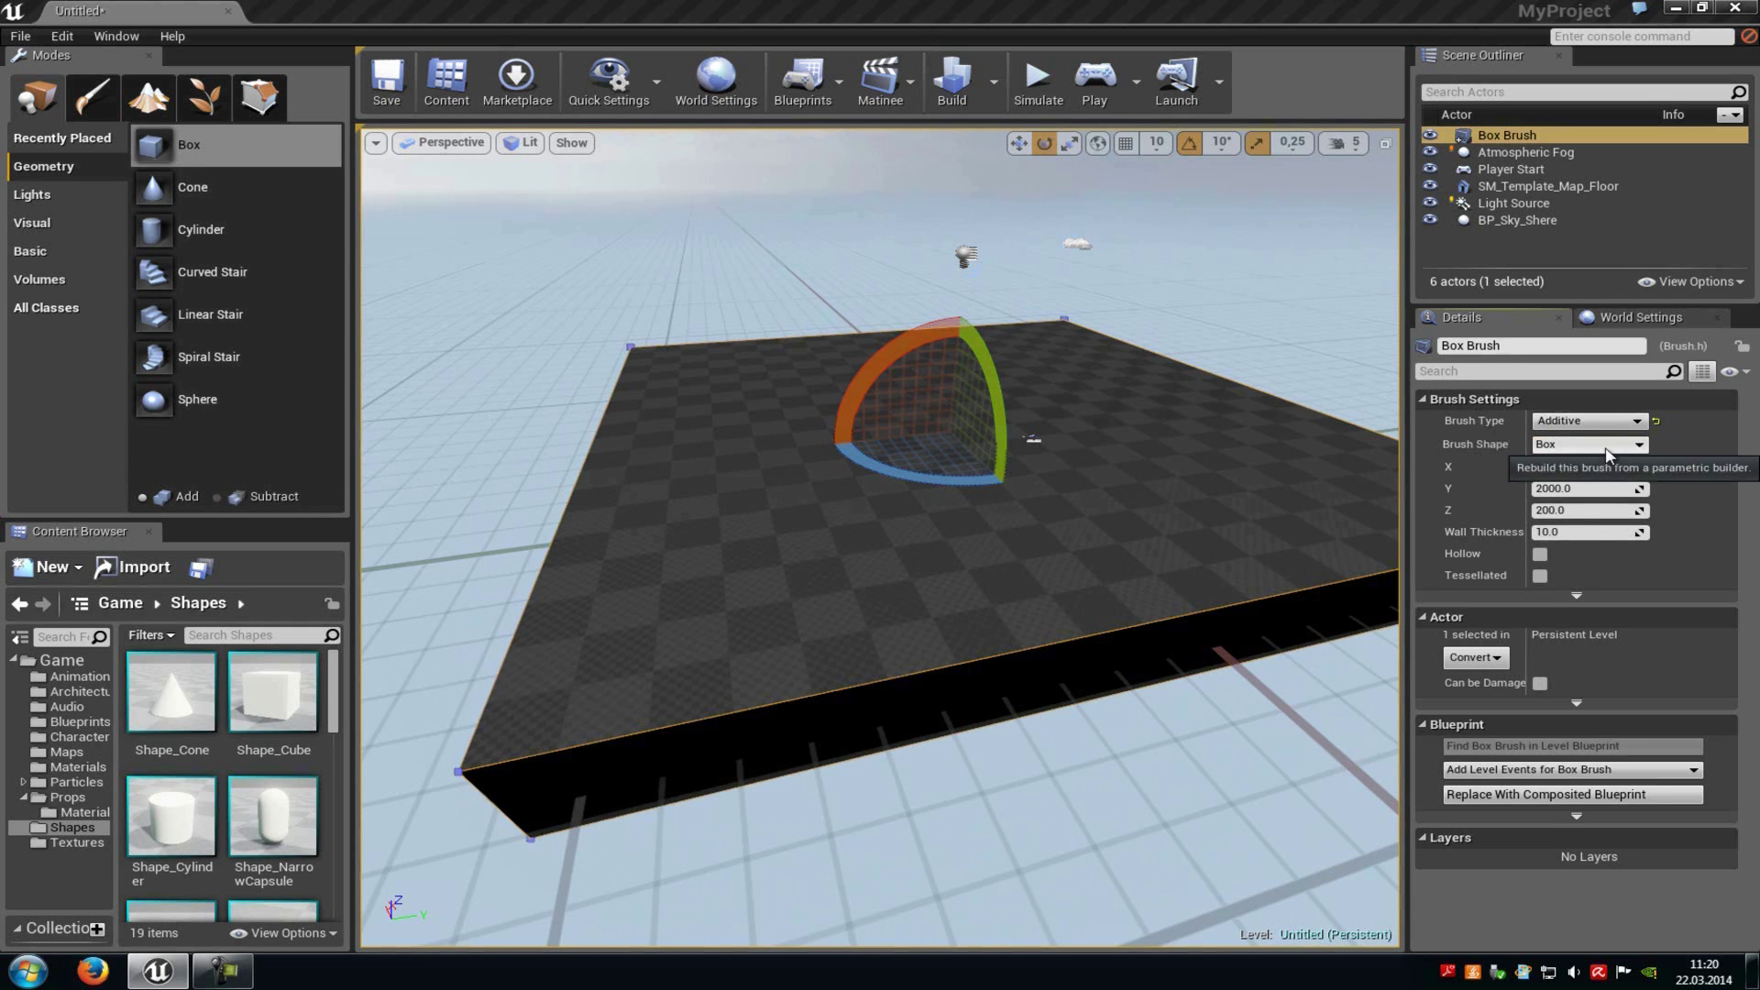
pyautogui.click(1604, 447)
pyautogui.click(1604, 446)
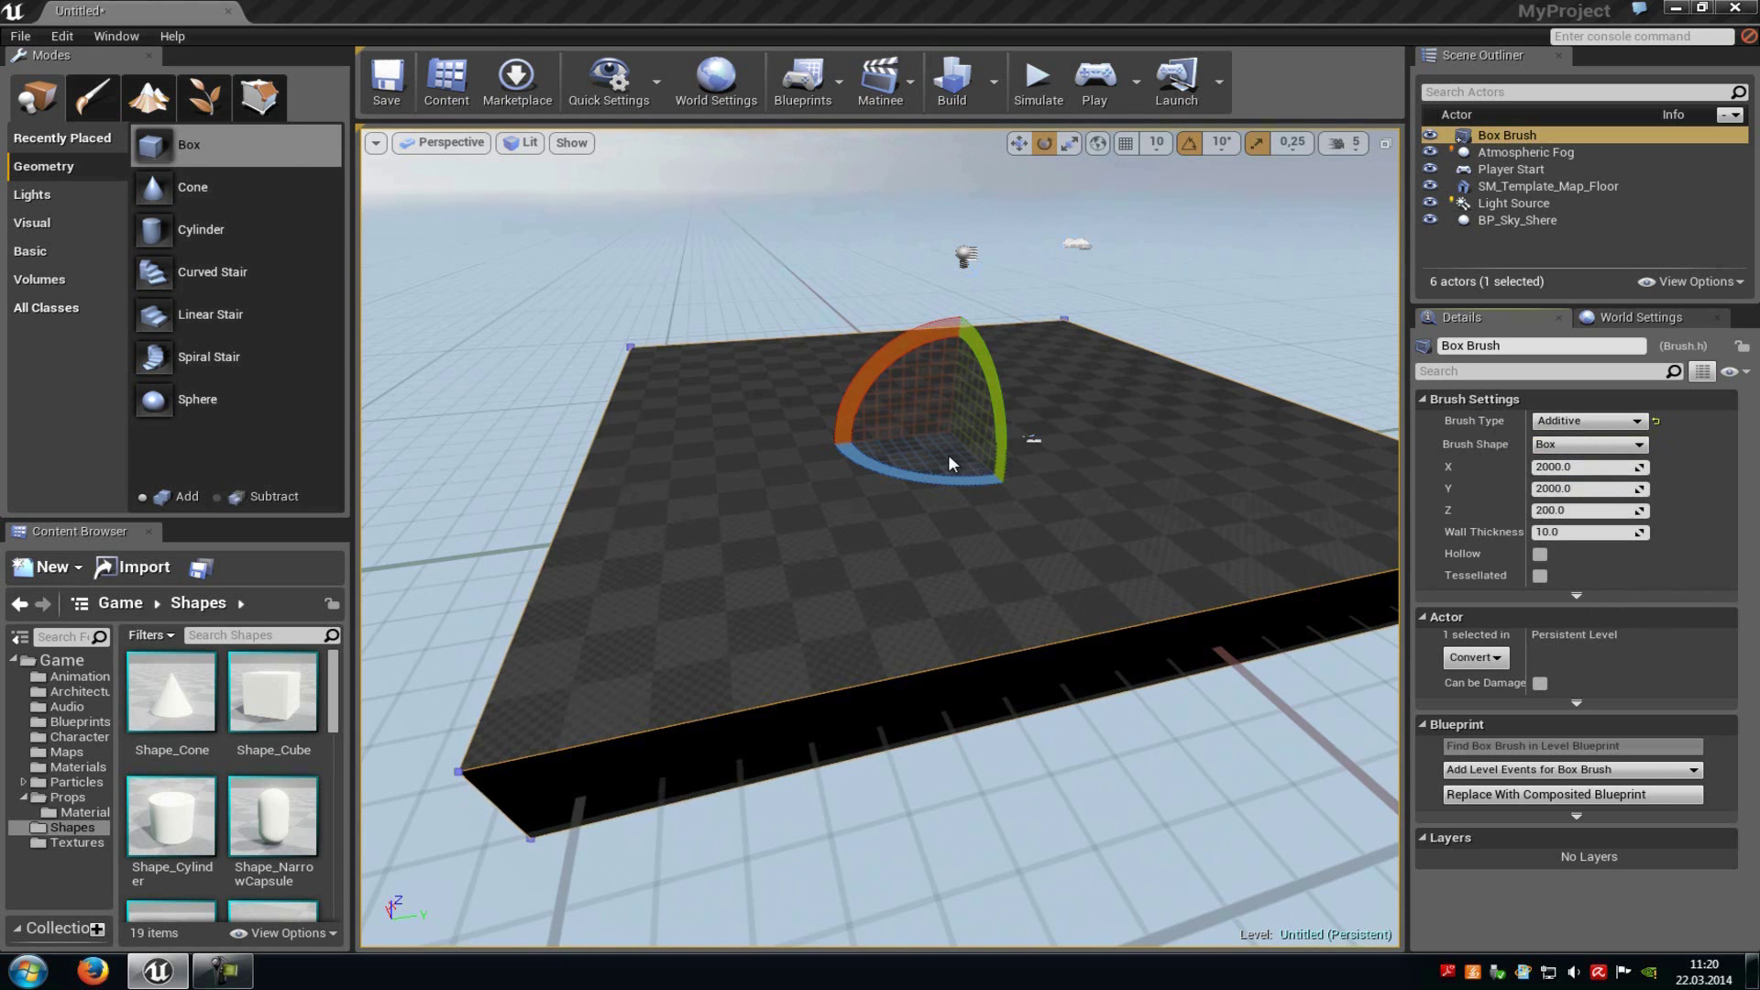
pyautogui.moveTo(1069, 416); pyautogui.dragTo(1129, 418, button='right')
pyautogui.scroll(1, 1129, 418)
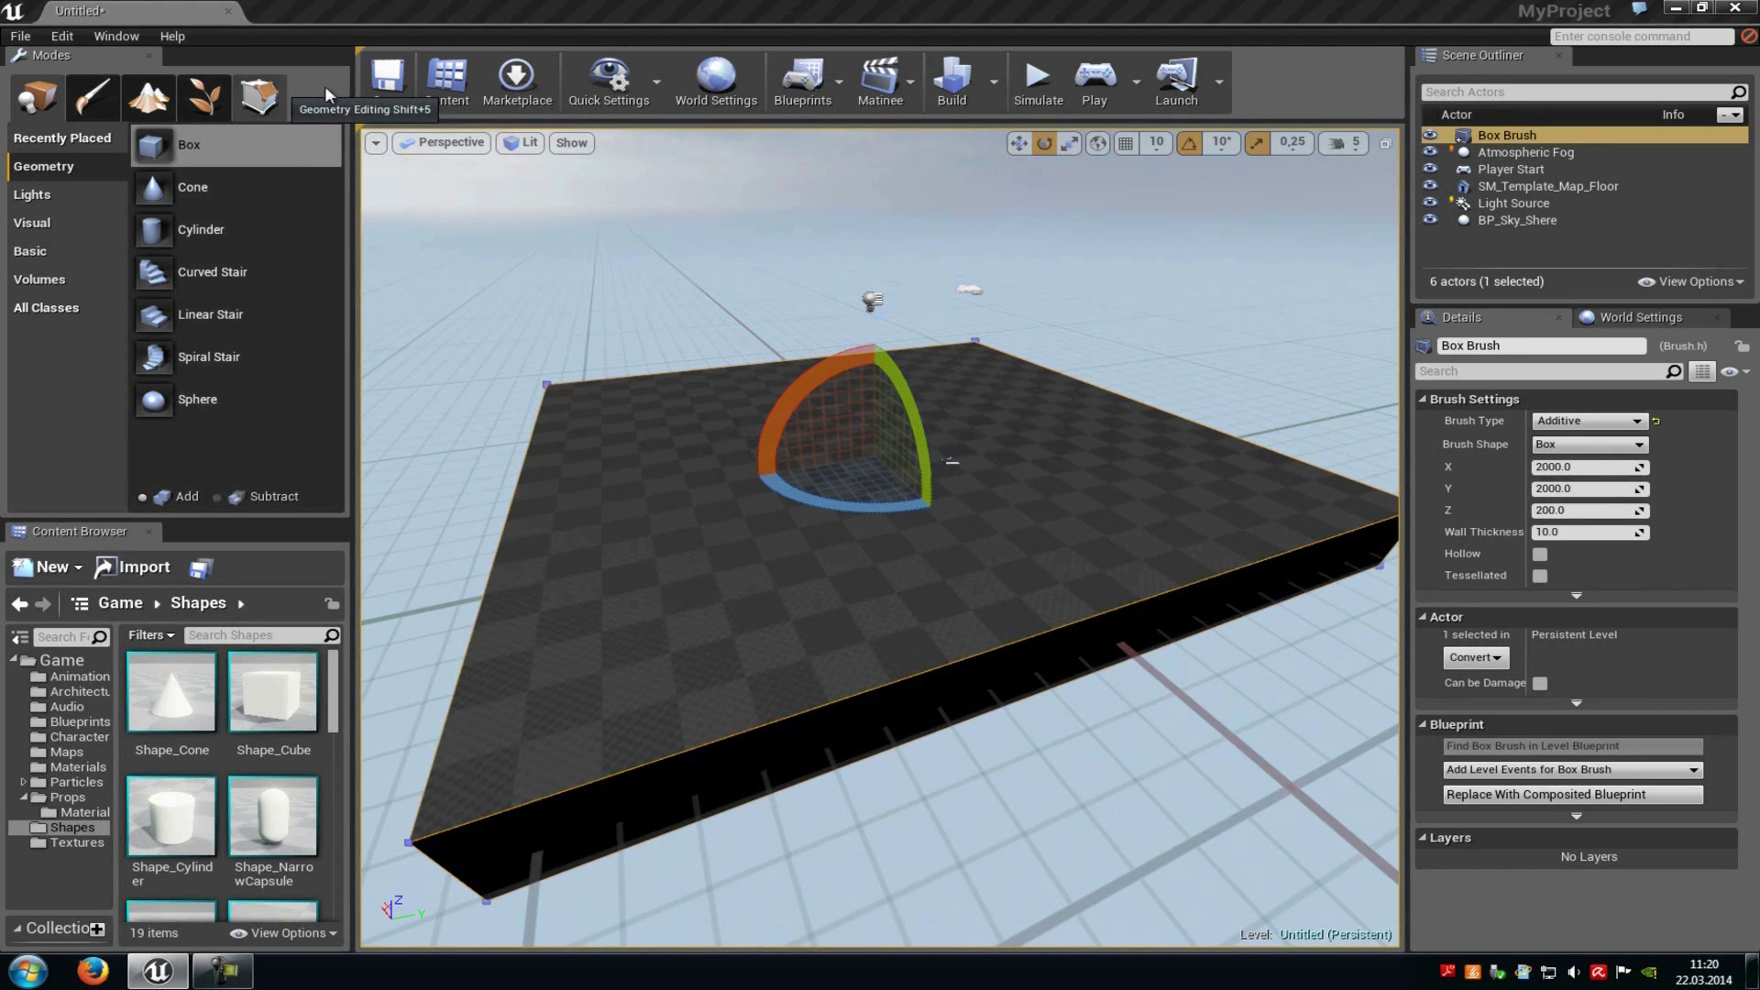
pyautogui.moveTo(1110, 465); pyautogui.dragTo(1112, 464, button='right')
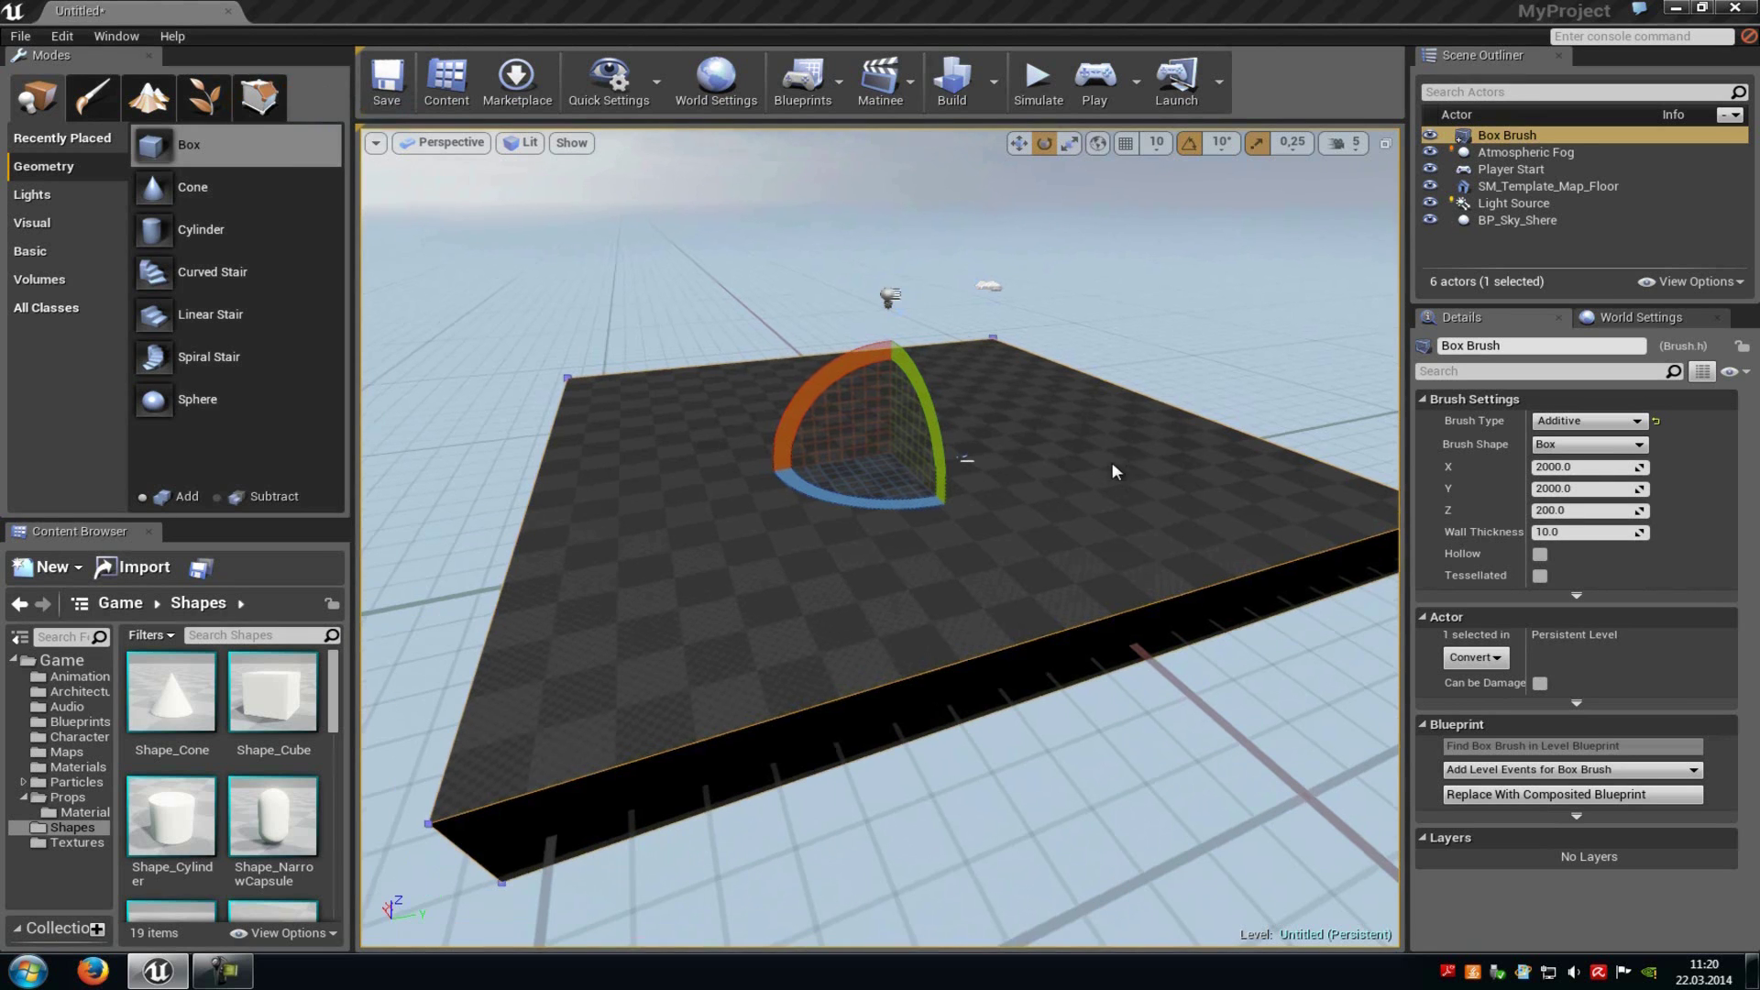
# Step: Make the box brush hollow and bring the view inside it
pyautogui.click(1540, 555)
pyautogui.moveTo(1121, 563); pyautogui.dragTo(1283, 559, button='right')
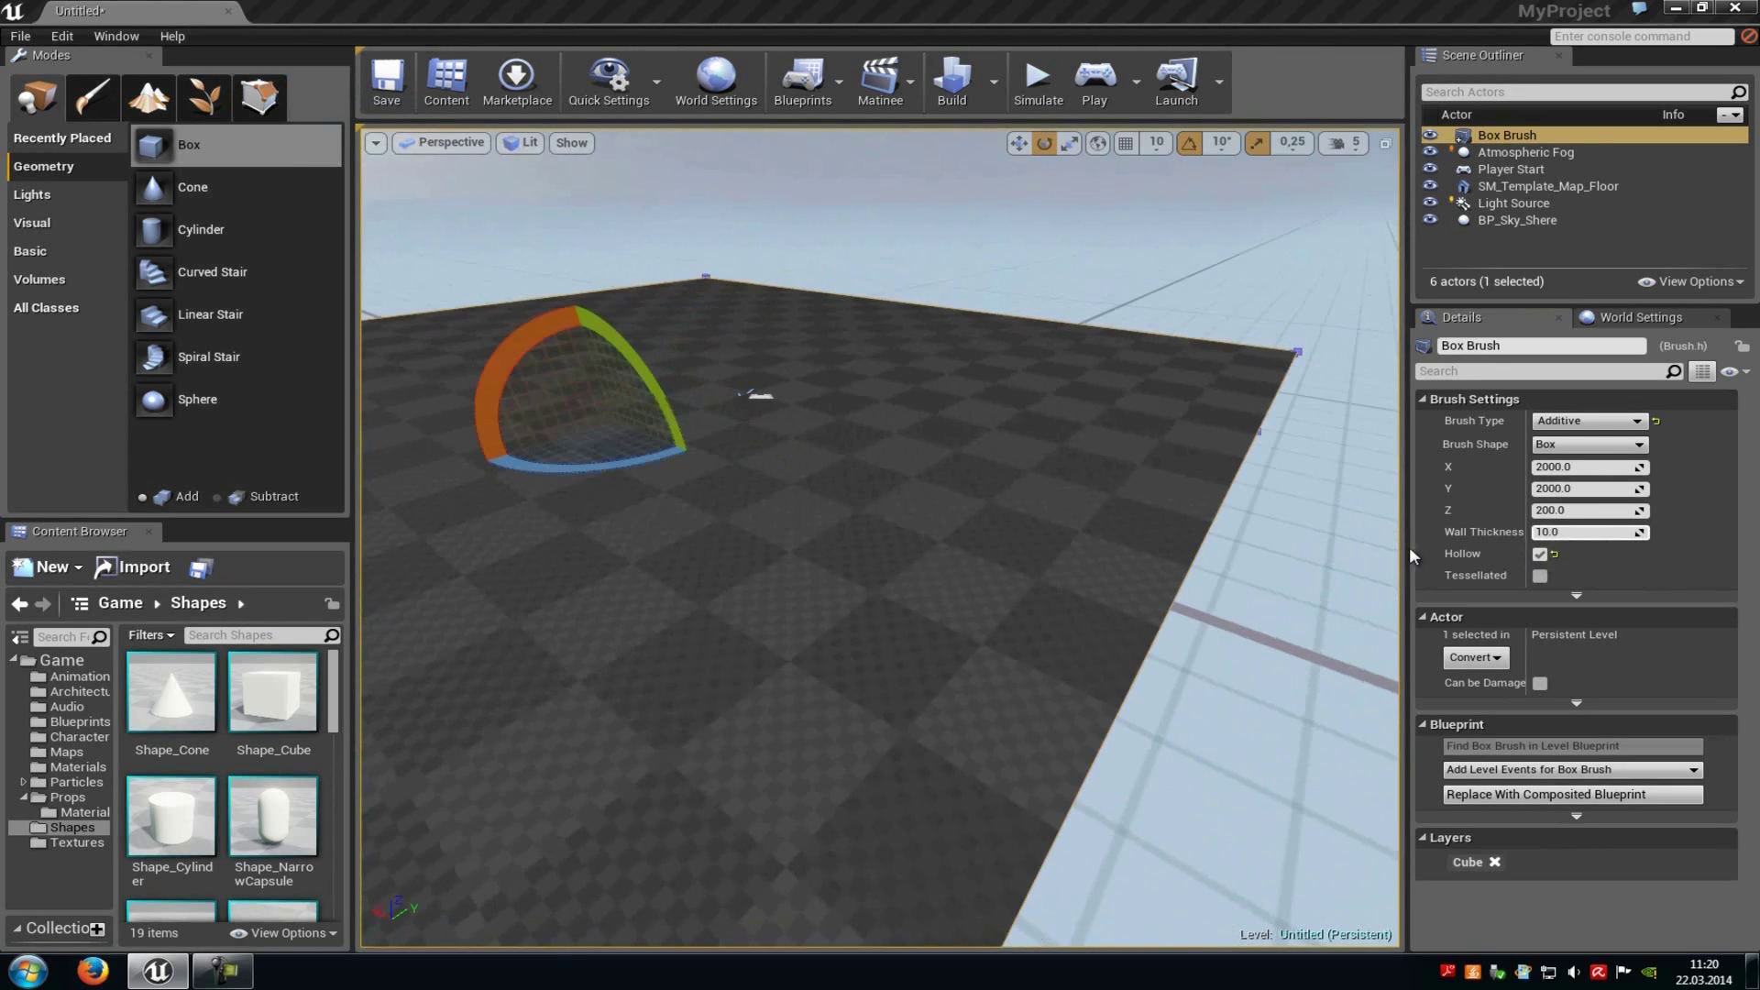
pyautogui.scroll(8, 1112, 542)
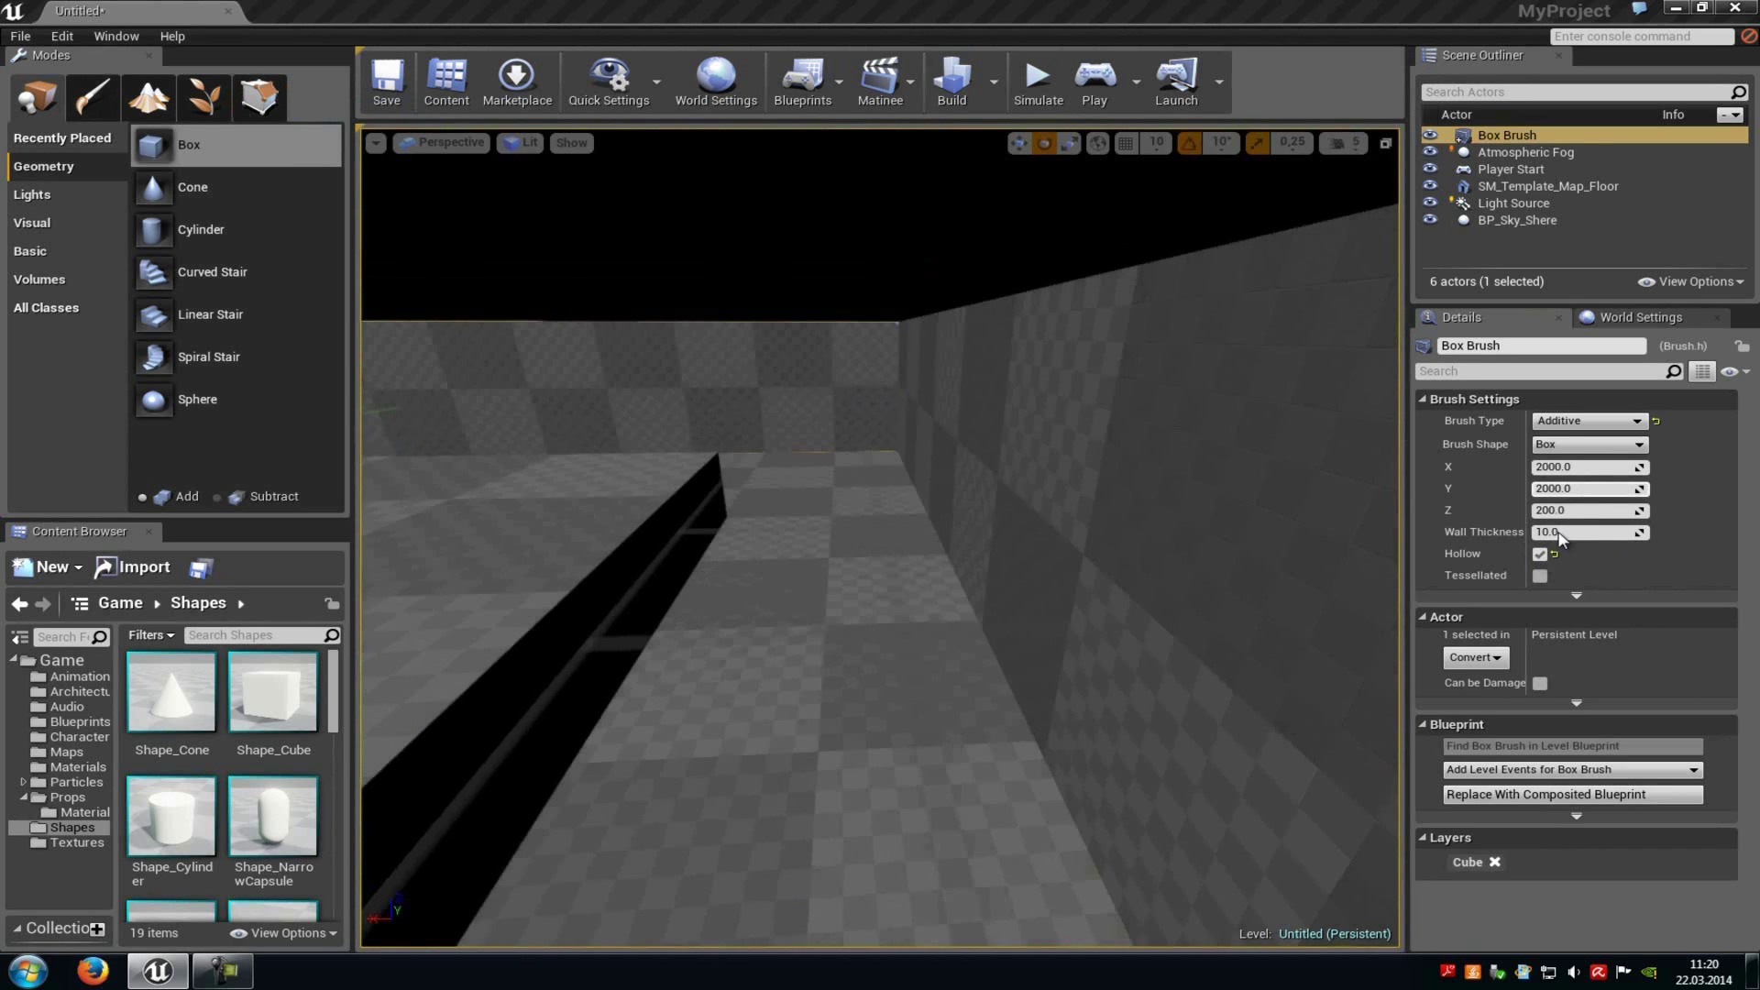
# Step: Try a wall thickness of 30 on the hollow box brush and set it back to 10
pyautogui.click(1562, 533)
pyautogui.write('30')
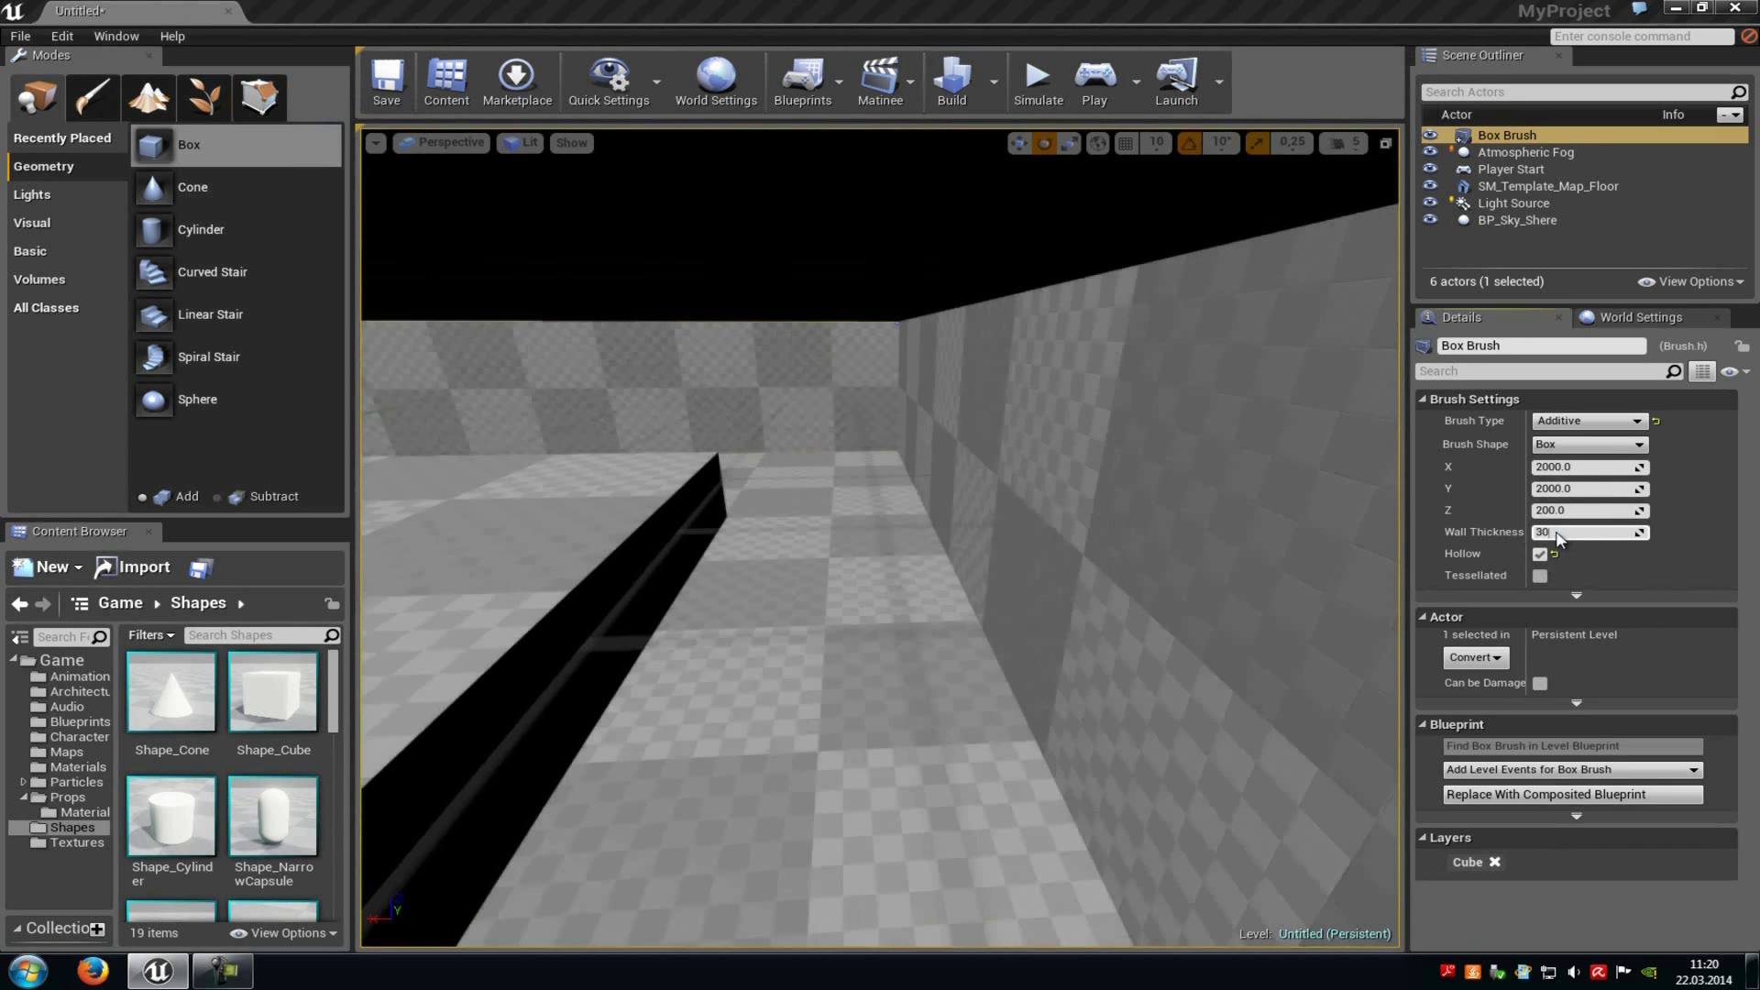
pyautogui.press('Return')
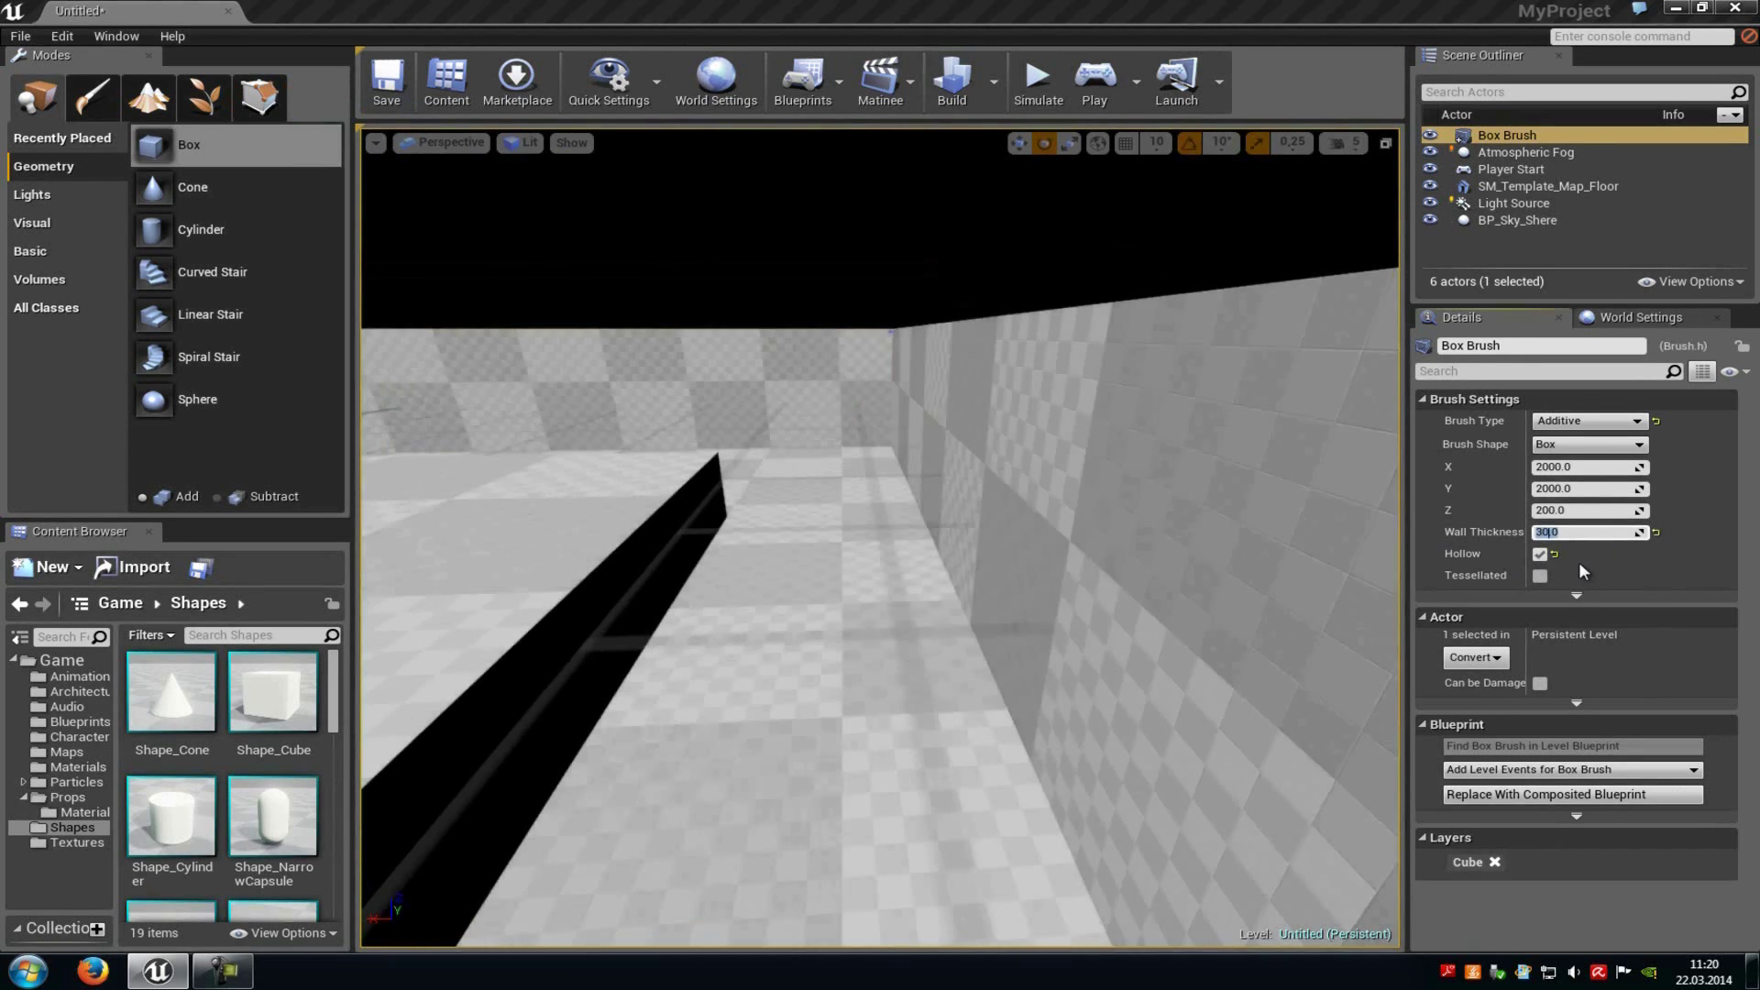
pyautogui.write('10')
pyautogui.press('Return')
# Step: Cut an opening in the hollow box's top by placing a cylinder brush in Subtract mode on it
pyautogui.moveTo(868, 602); pyautogui.dragTo(344, 502, button='right')
pyautogui.scroll(10, 389, 487)
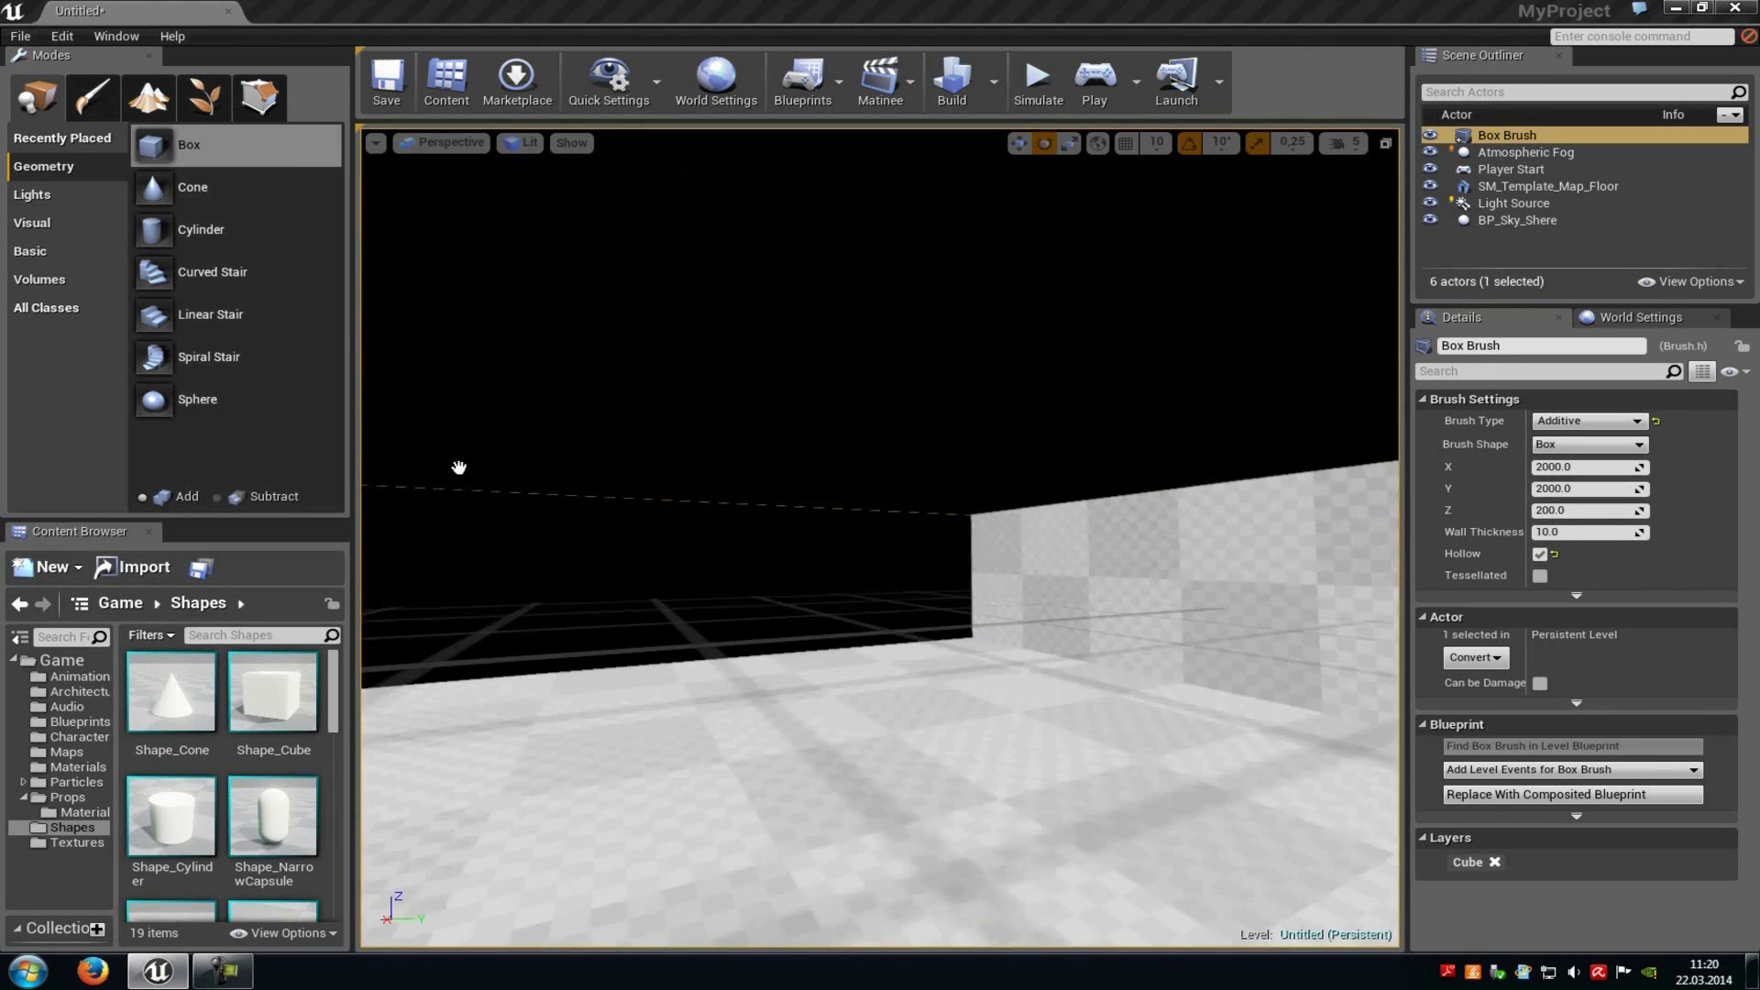
pyautogui.moveTo(869, 546); pyautogui.dragTo(1287, 674, button='right')
pyautogui.scroll(-1, 880, 601)
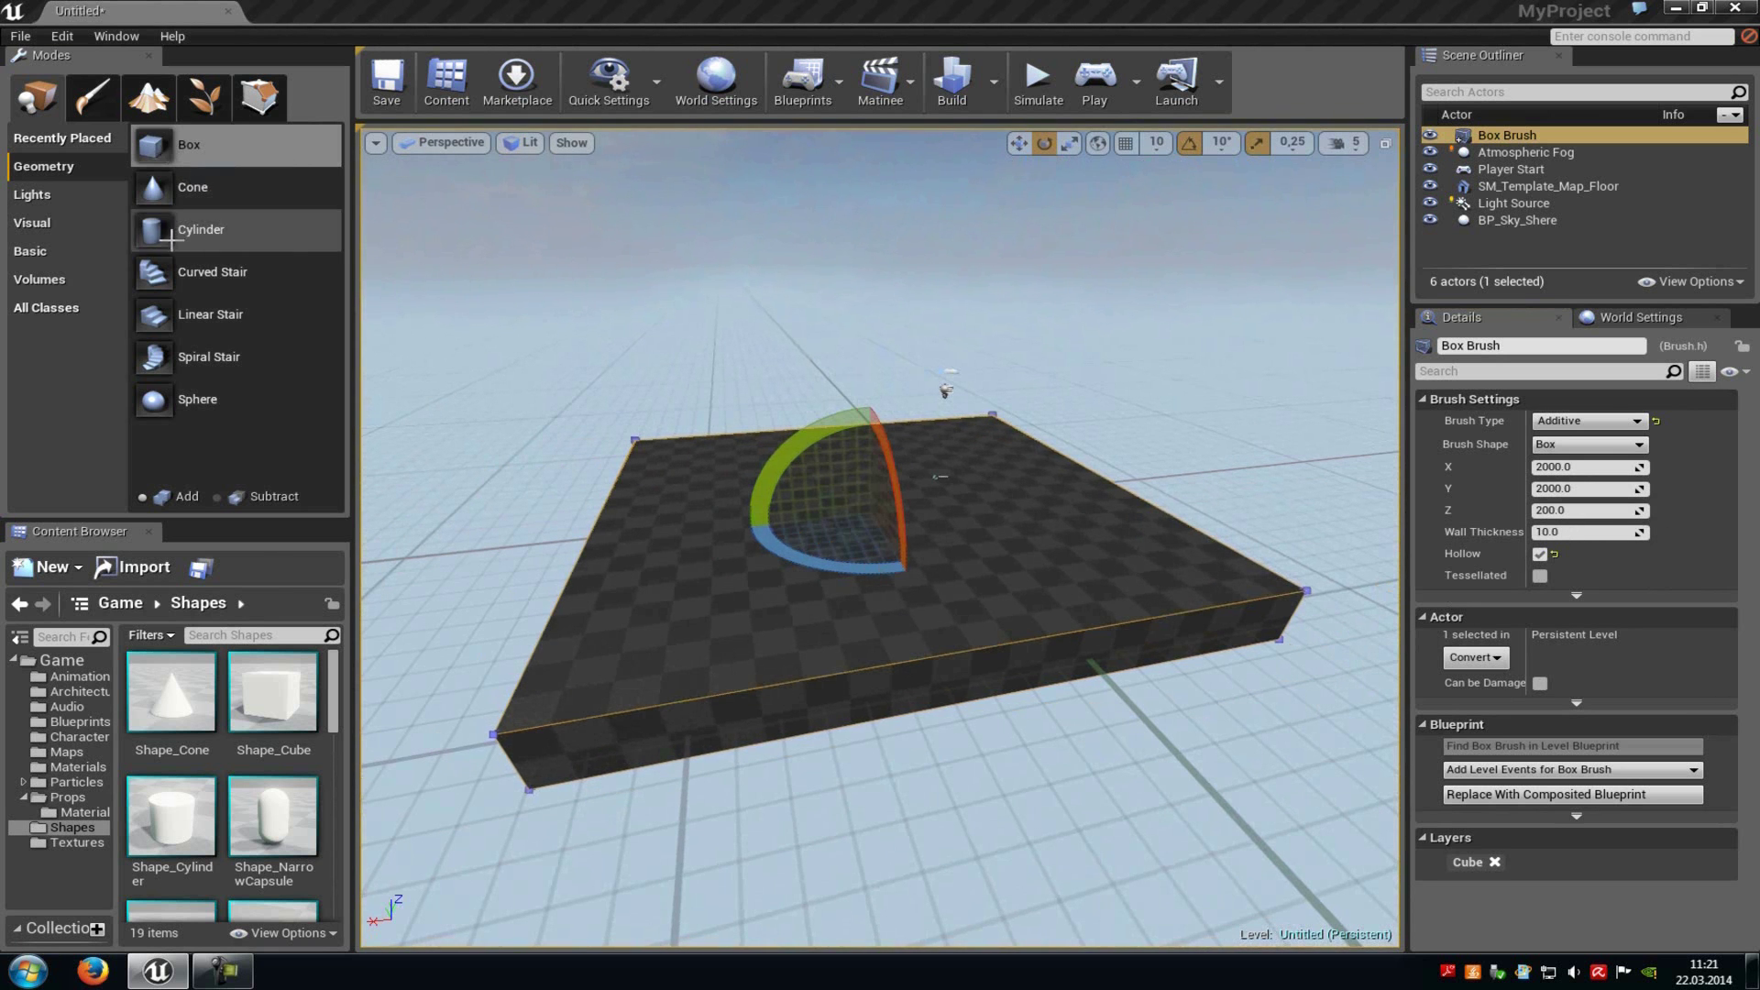
pyautogui.moveTo(171, 239); pyautogui.dragTo(259, 355)
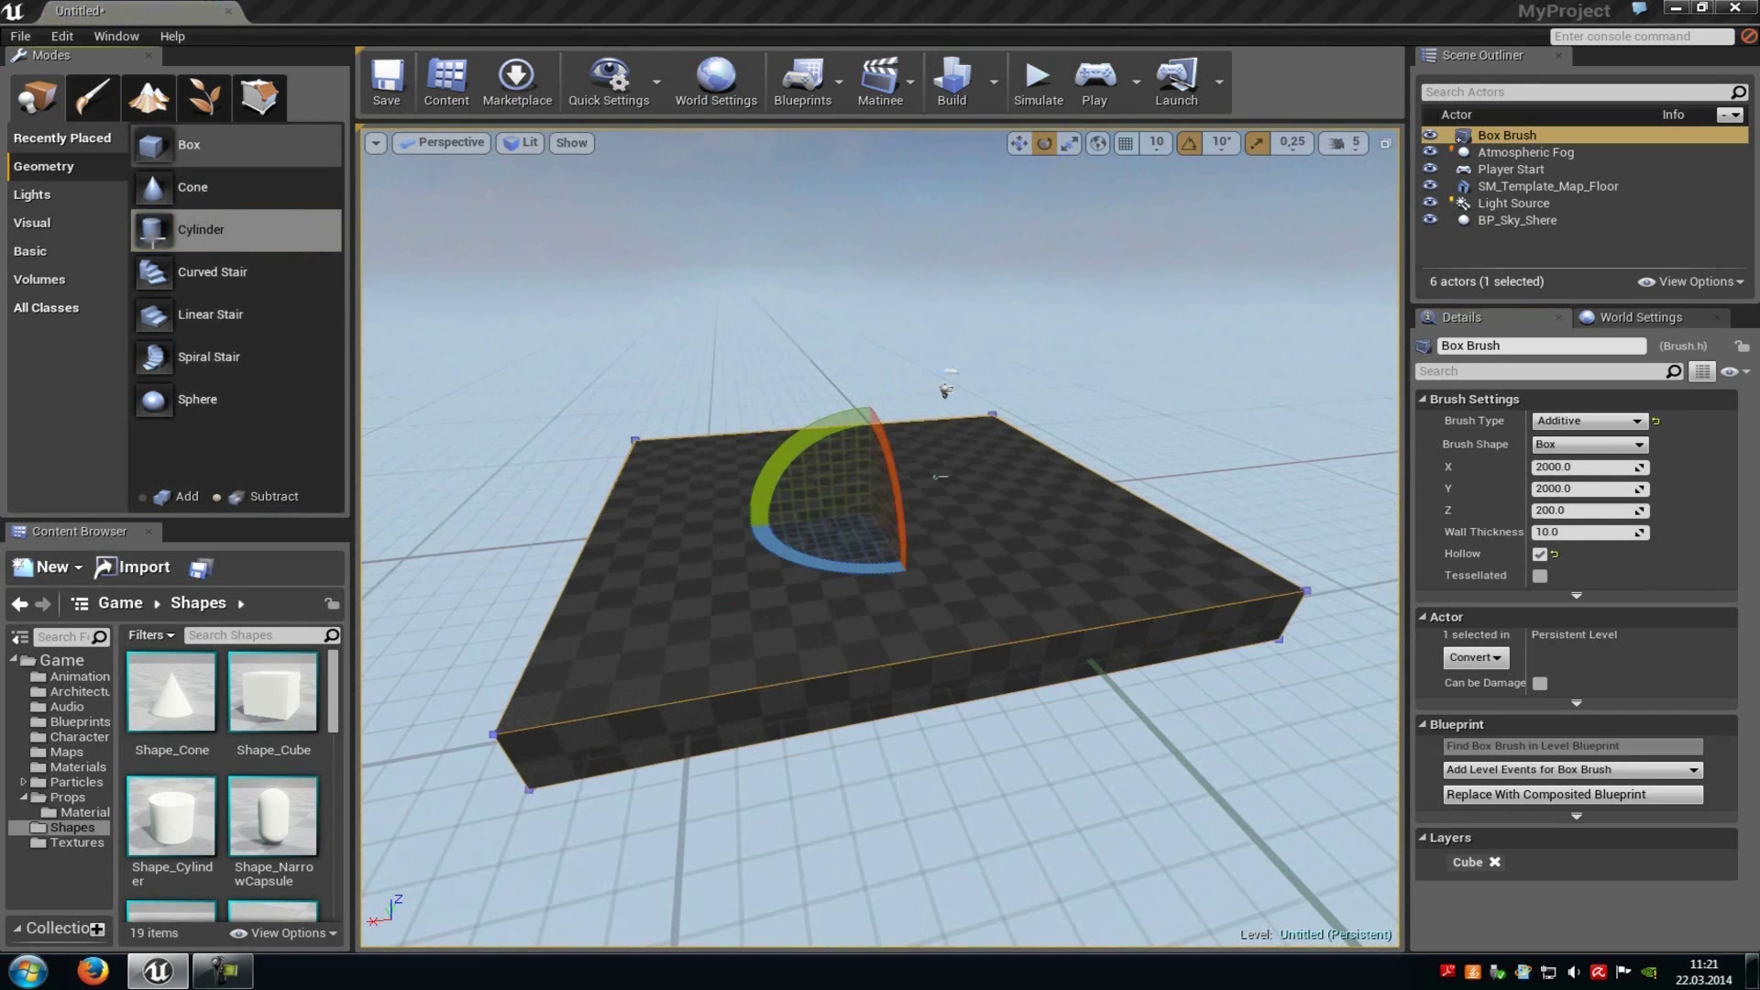
pyautogui.moveTo(174, 229)
pyautogui.mouseDown()
pyautogui.moveTo(929, 506)
pyautogui.moveTo(912, 536)
pyautogui.moveTo(926, 594)
pyautogui.mouseUp()
pyautogui.press('r')
pyautogui.moveTo(921, 614); pyautogui.dragTo(1114, 569, button='right')
pyautogui.click(1285, 467)
pyautogui.moveTo(1285, 467); pyautogui.dragTo(1759, 623, button='right')
pyautogui.moveTo(1087, 591); pyautogui.dragTo(1092, 573, button='right')
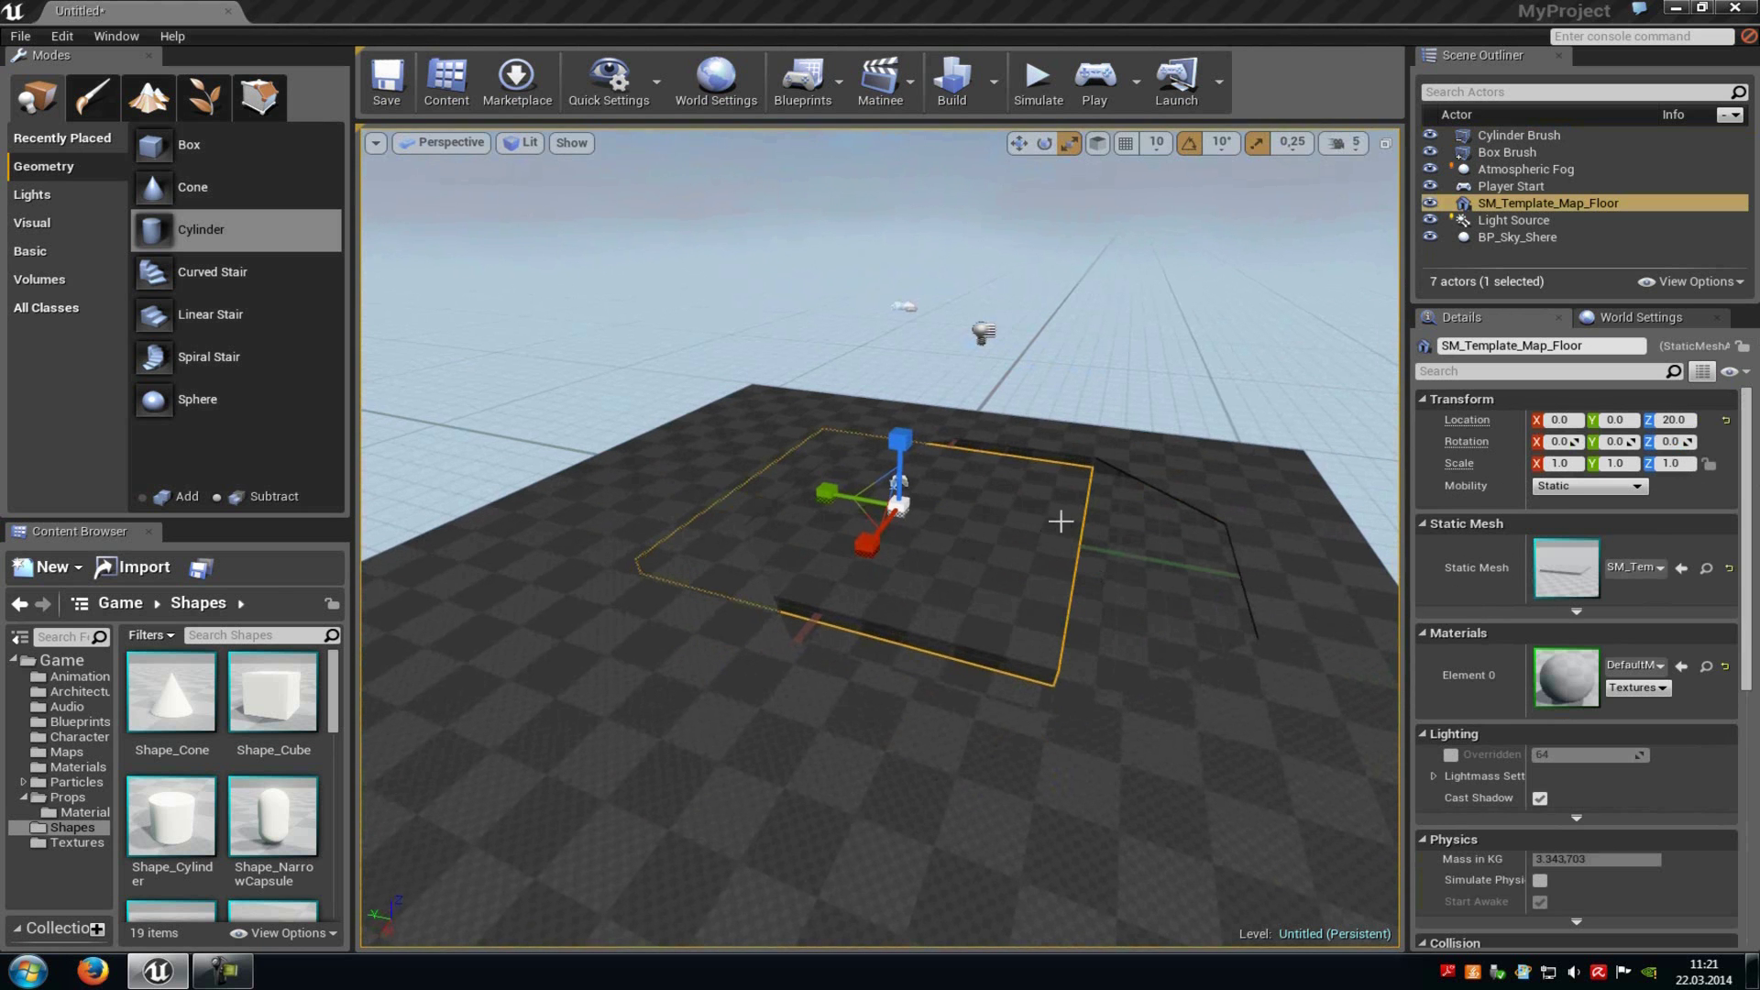
pyautogui.moveTo(1043, 527); pyautogui.dragTo(1009, 509, button='right')
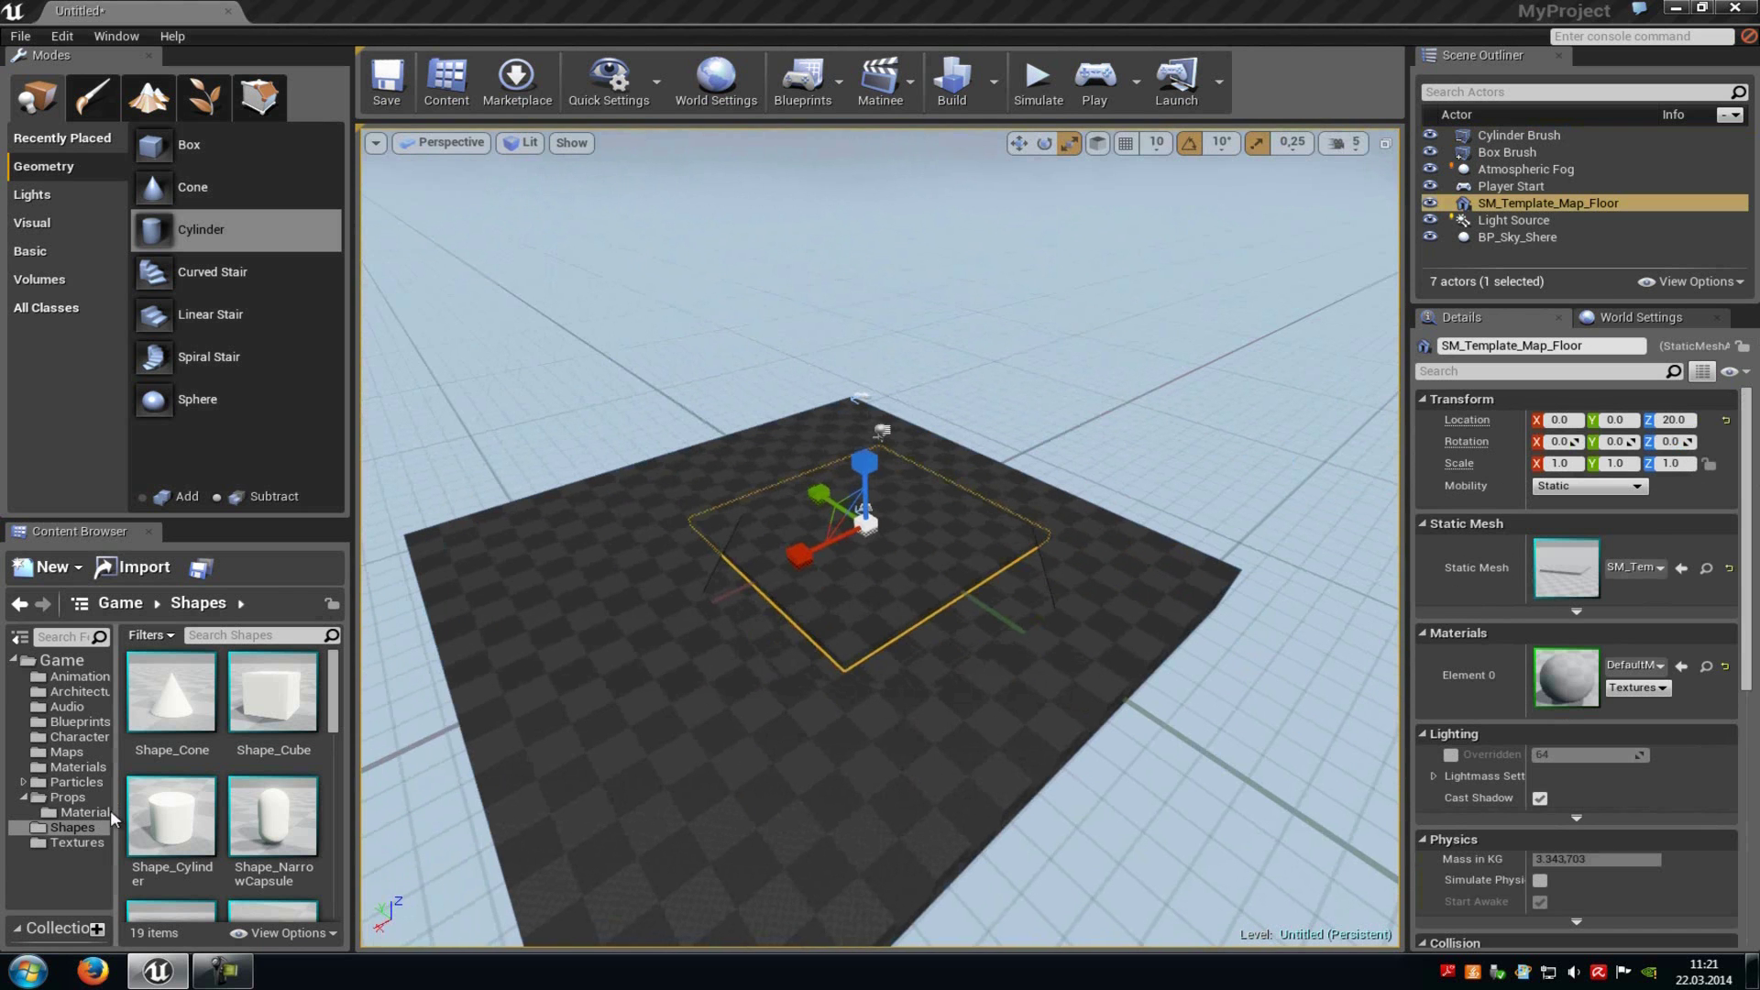
# Step: Apply the M_Chair material from the Props Materials folder to the box brush's top surface
pyautogui.click(82, 812)
pyautogui.moveTo(182, 702); pyautogui.dragTo(585, 689)
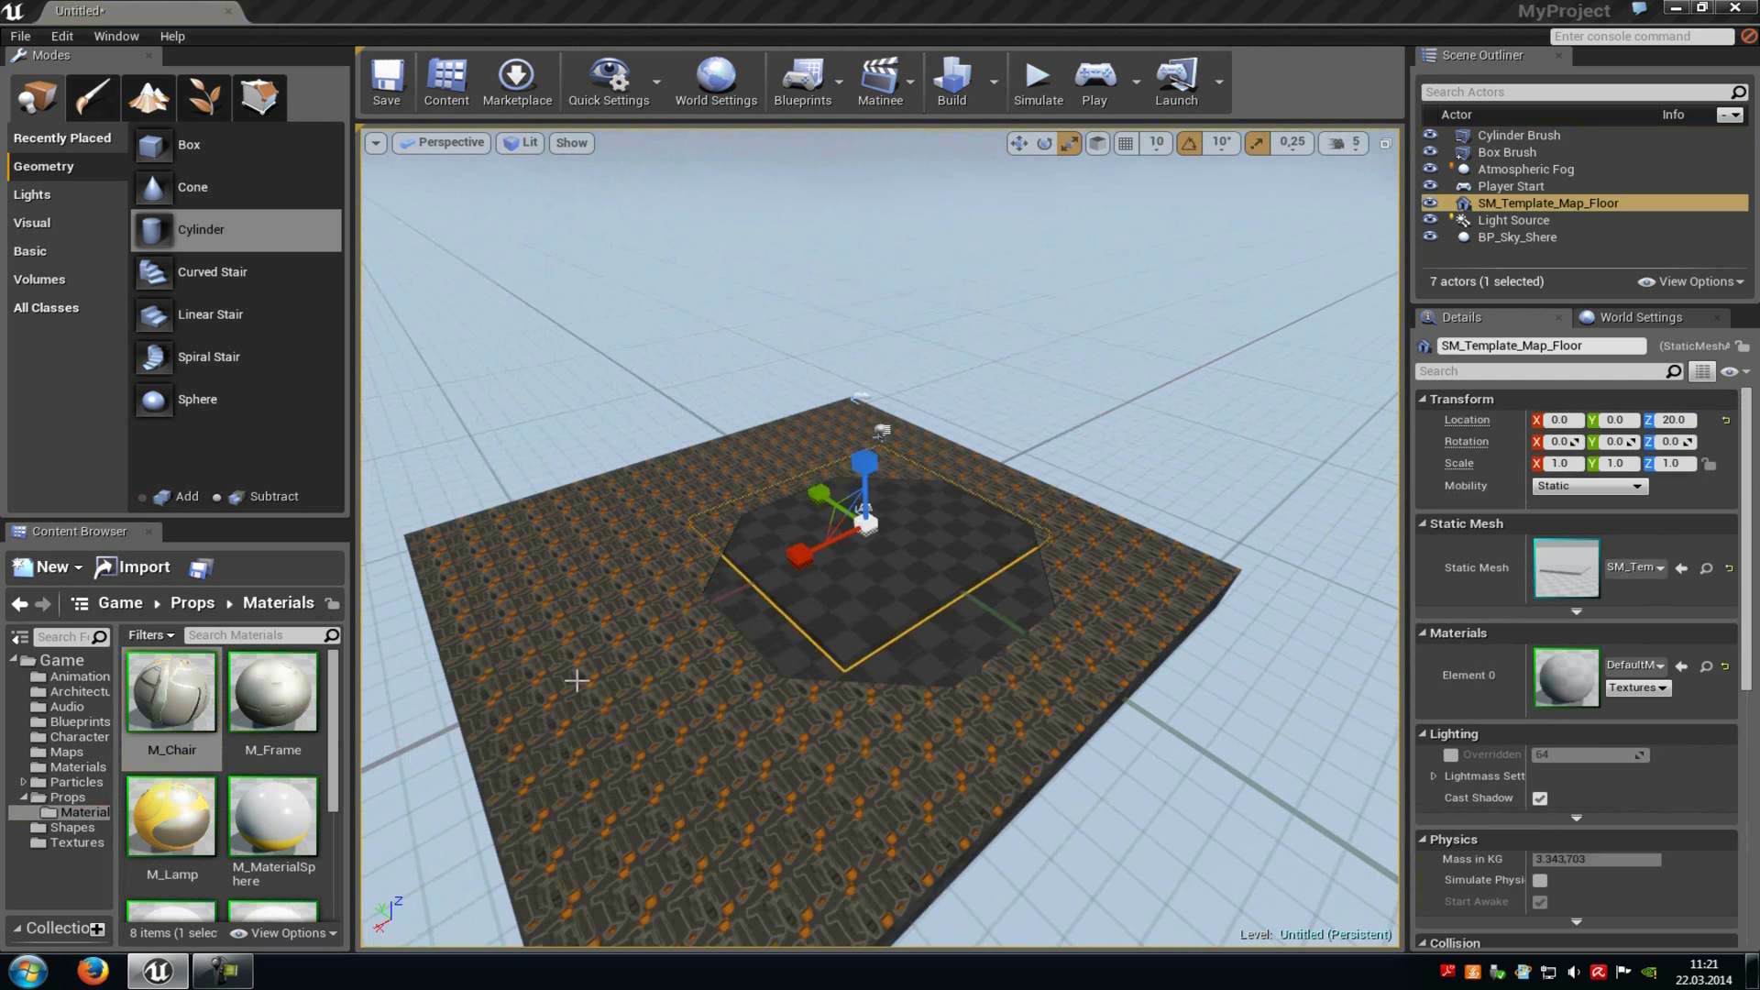
# Step: Try the Default, Planar Floor and Fit surface alignments on the box's top surface
pyautogui.click(579, 682)
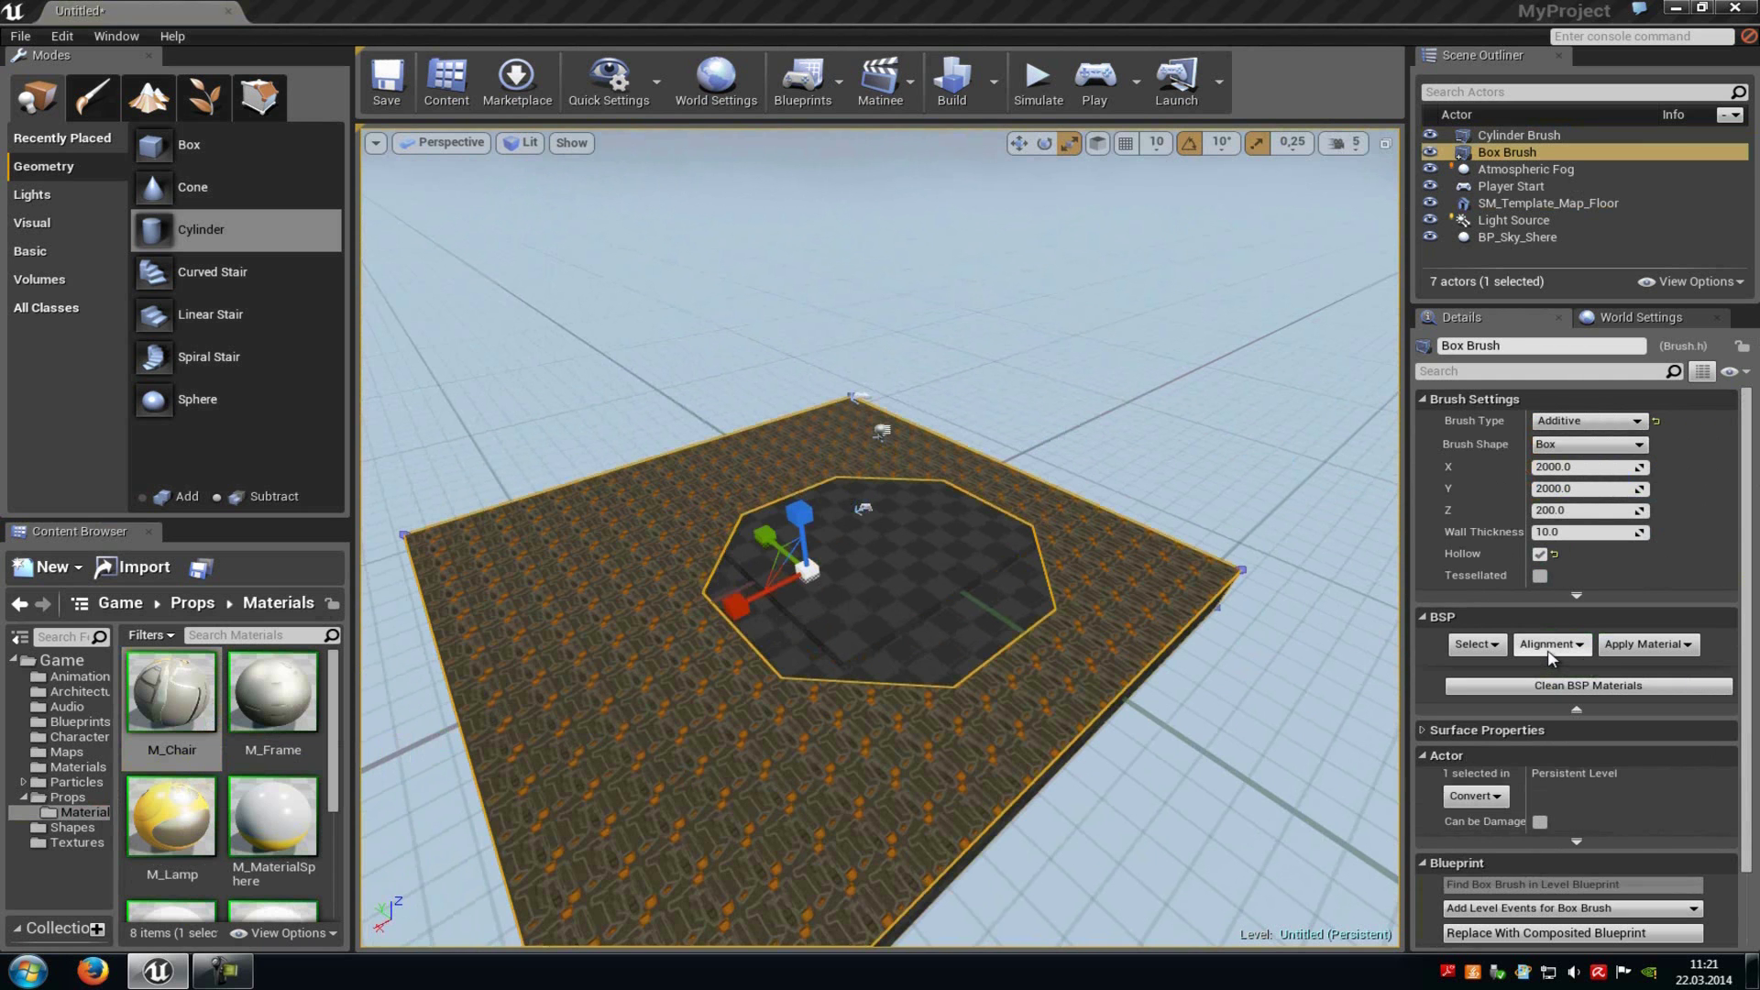
pyautogui.click(1549, 644)
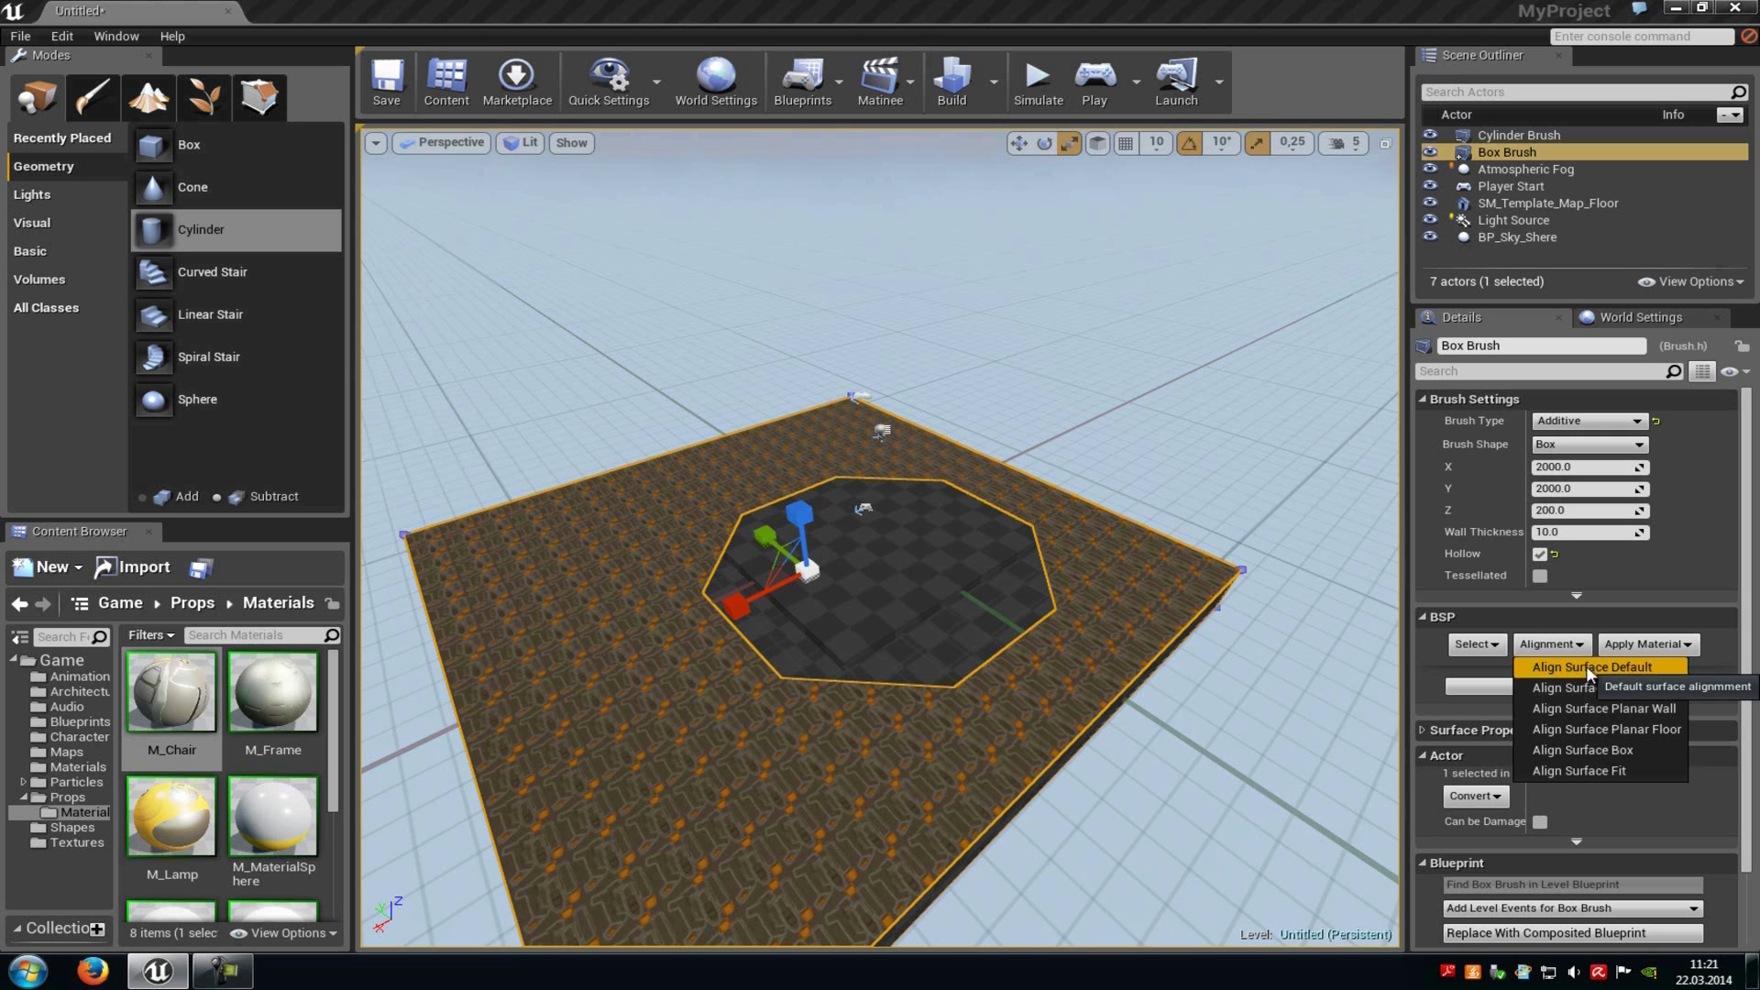
pyautogui.click(1558, 668)
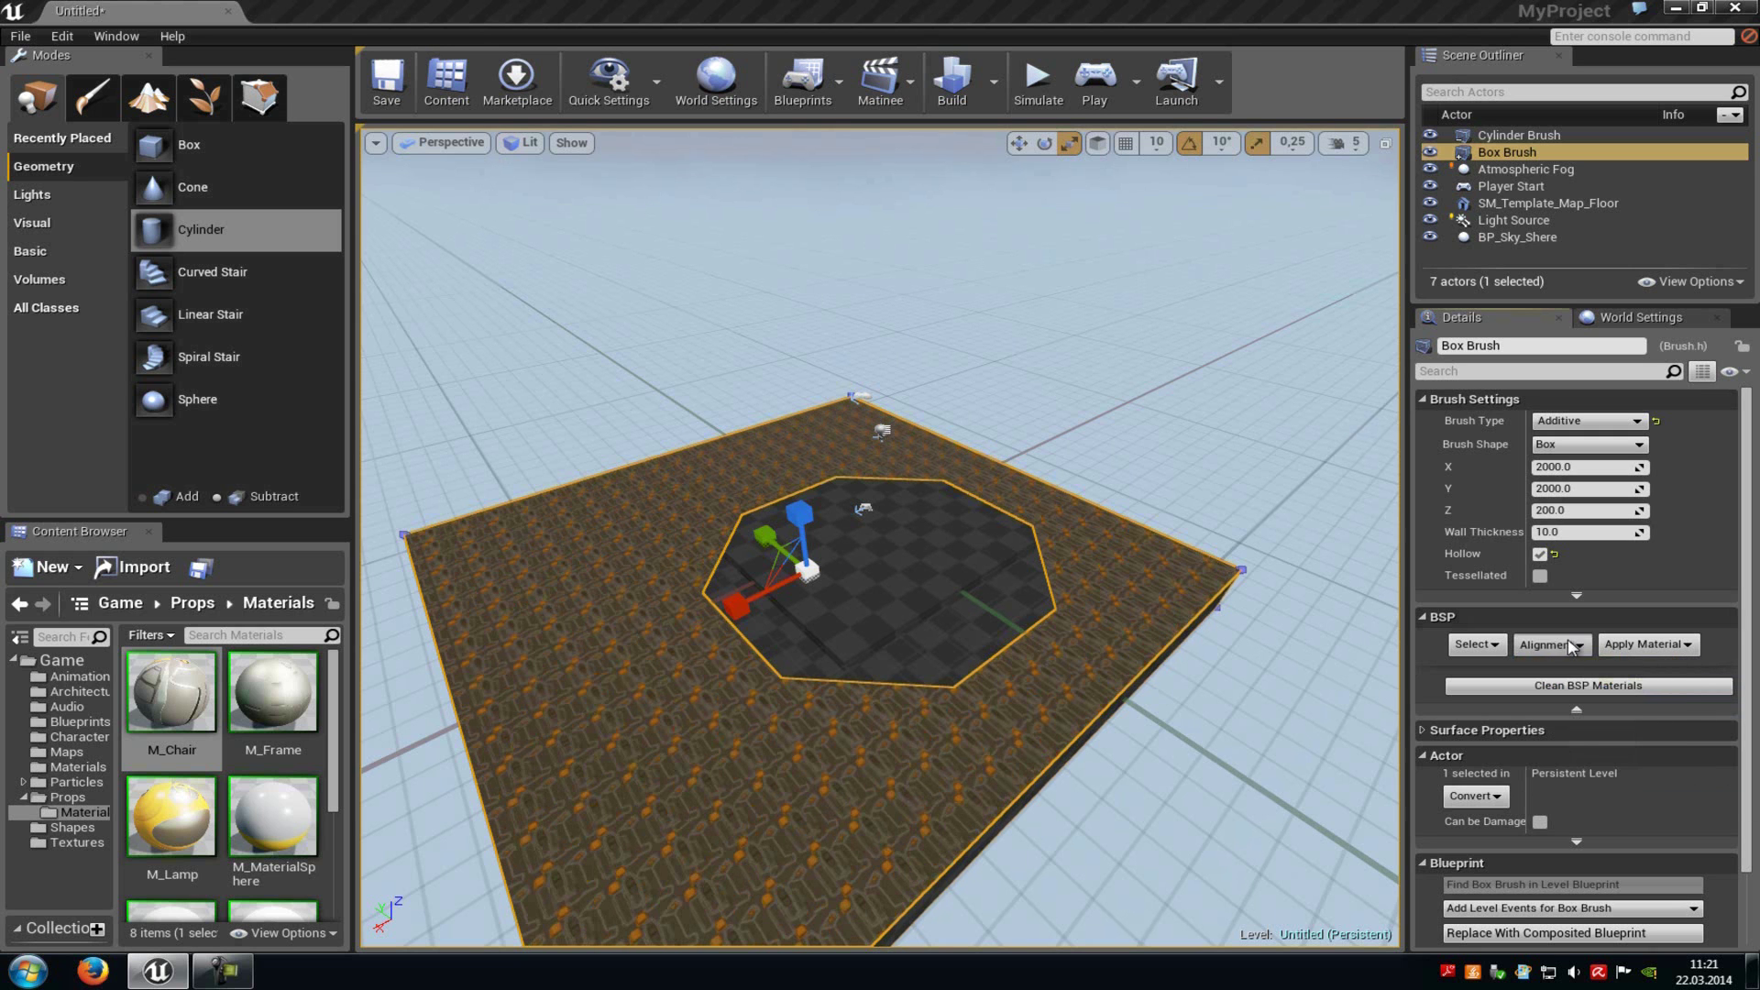
pyautogui.click(1551, 644)
pyautogui.click(1647, 731)
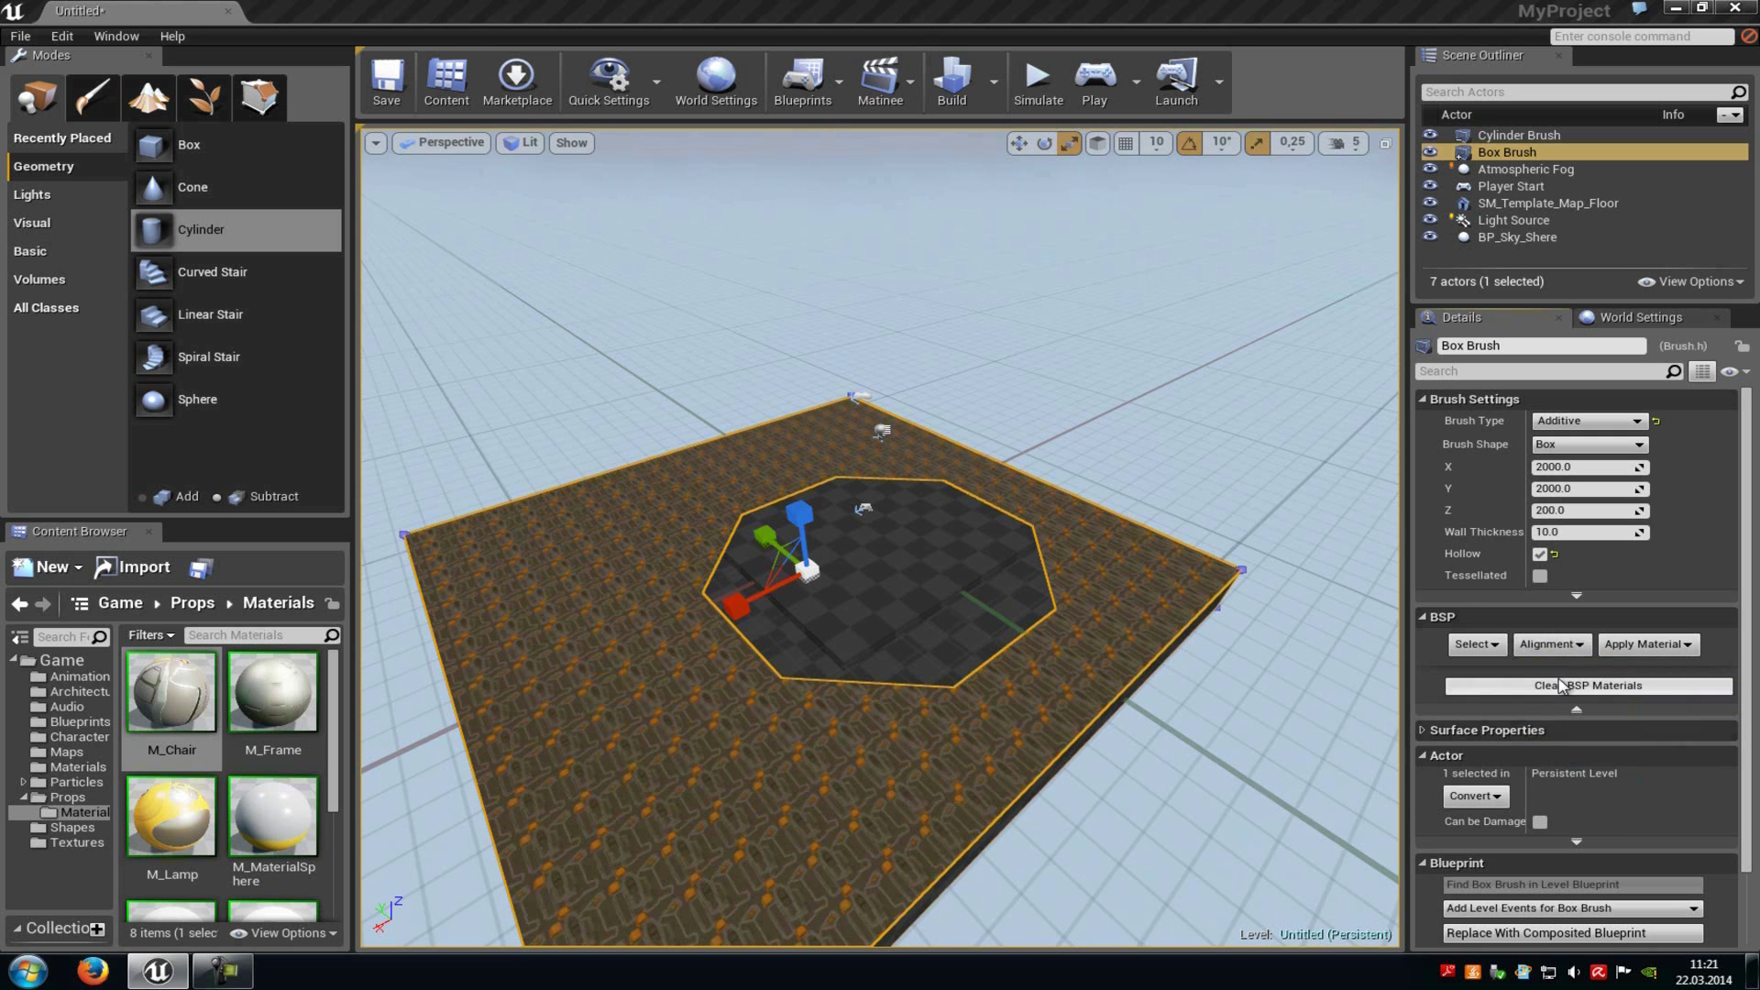
pyautogui.click(1551, 645)
pyautogui.click(1641, 767)
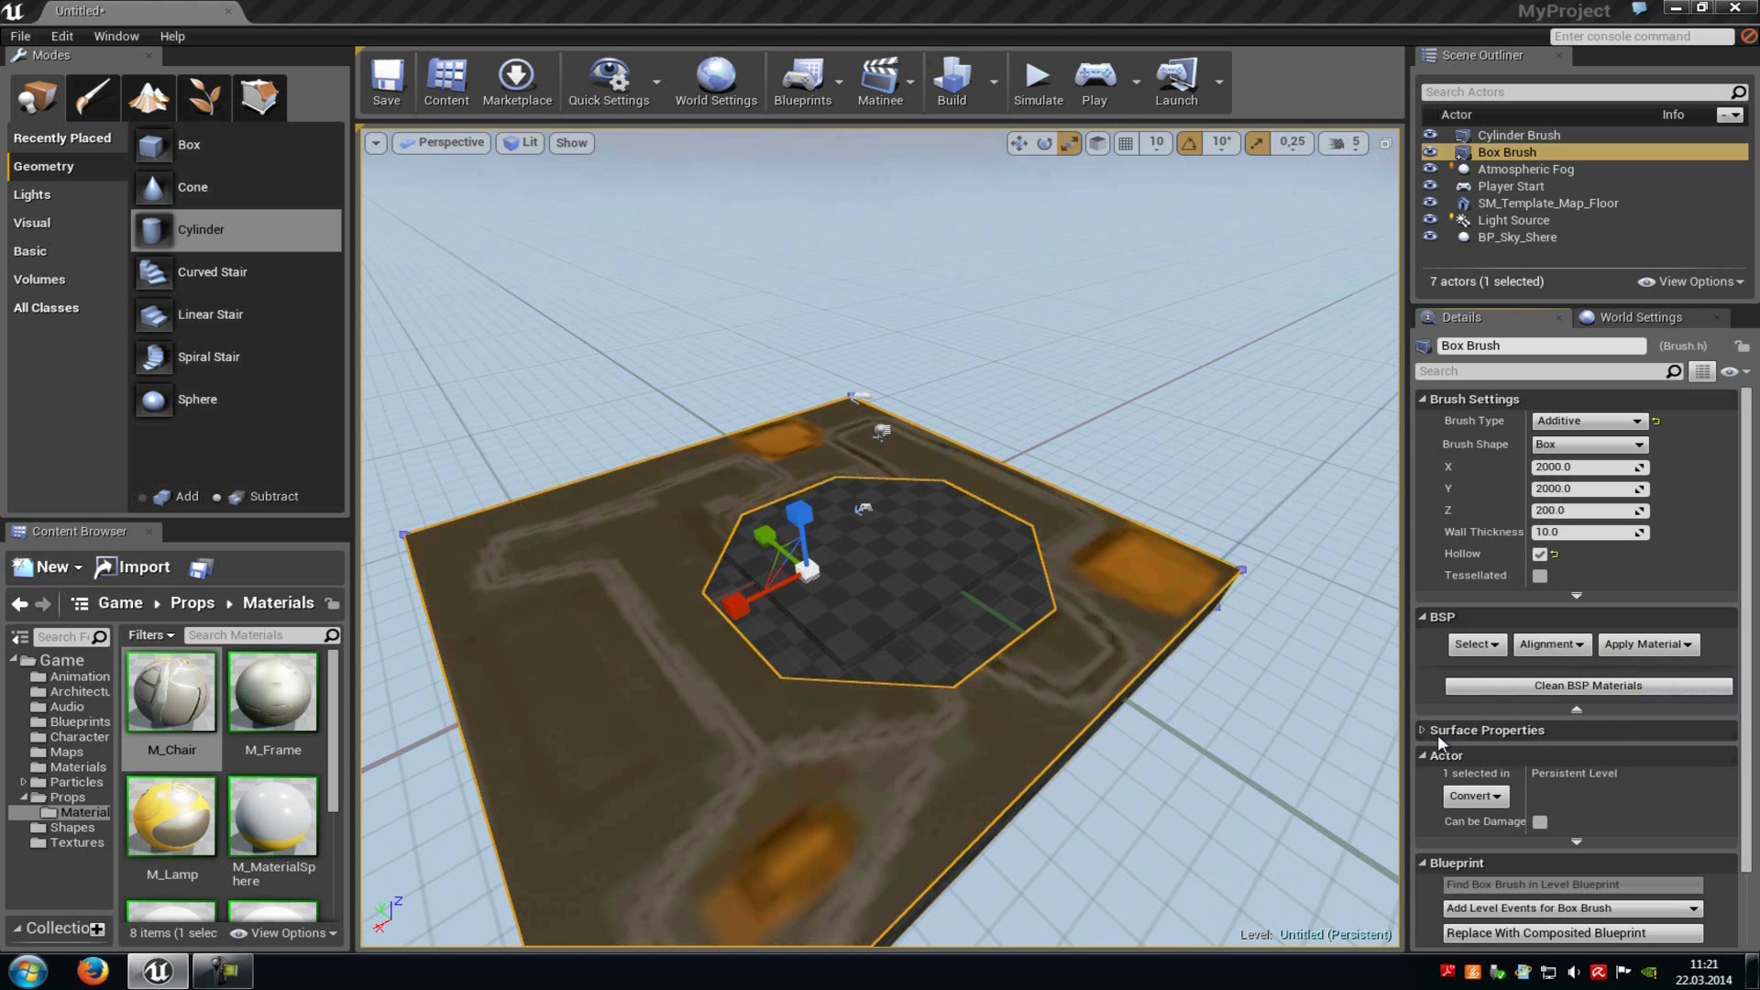
# Step: Realign the material on the box's top surface with Align Surface Default
pyautogui.moveTo(1030, 699)
pyautogui.mouseDown(button='right')
pyautogui.moveTo(1283, 752)
pyautogui.moveTo(1340, 730)
pyautogui.moveTo(1029, 686)
pyautogui.mouseUp(button='right')
pyautogui.click(1578, 647)
pyautogui.click(1599, 668)
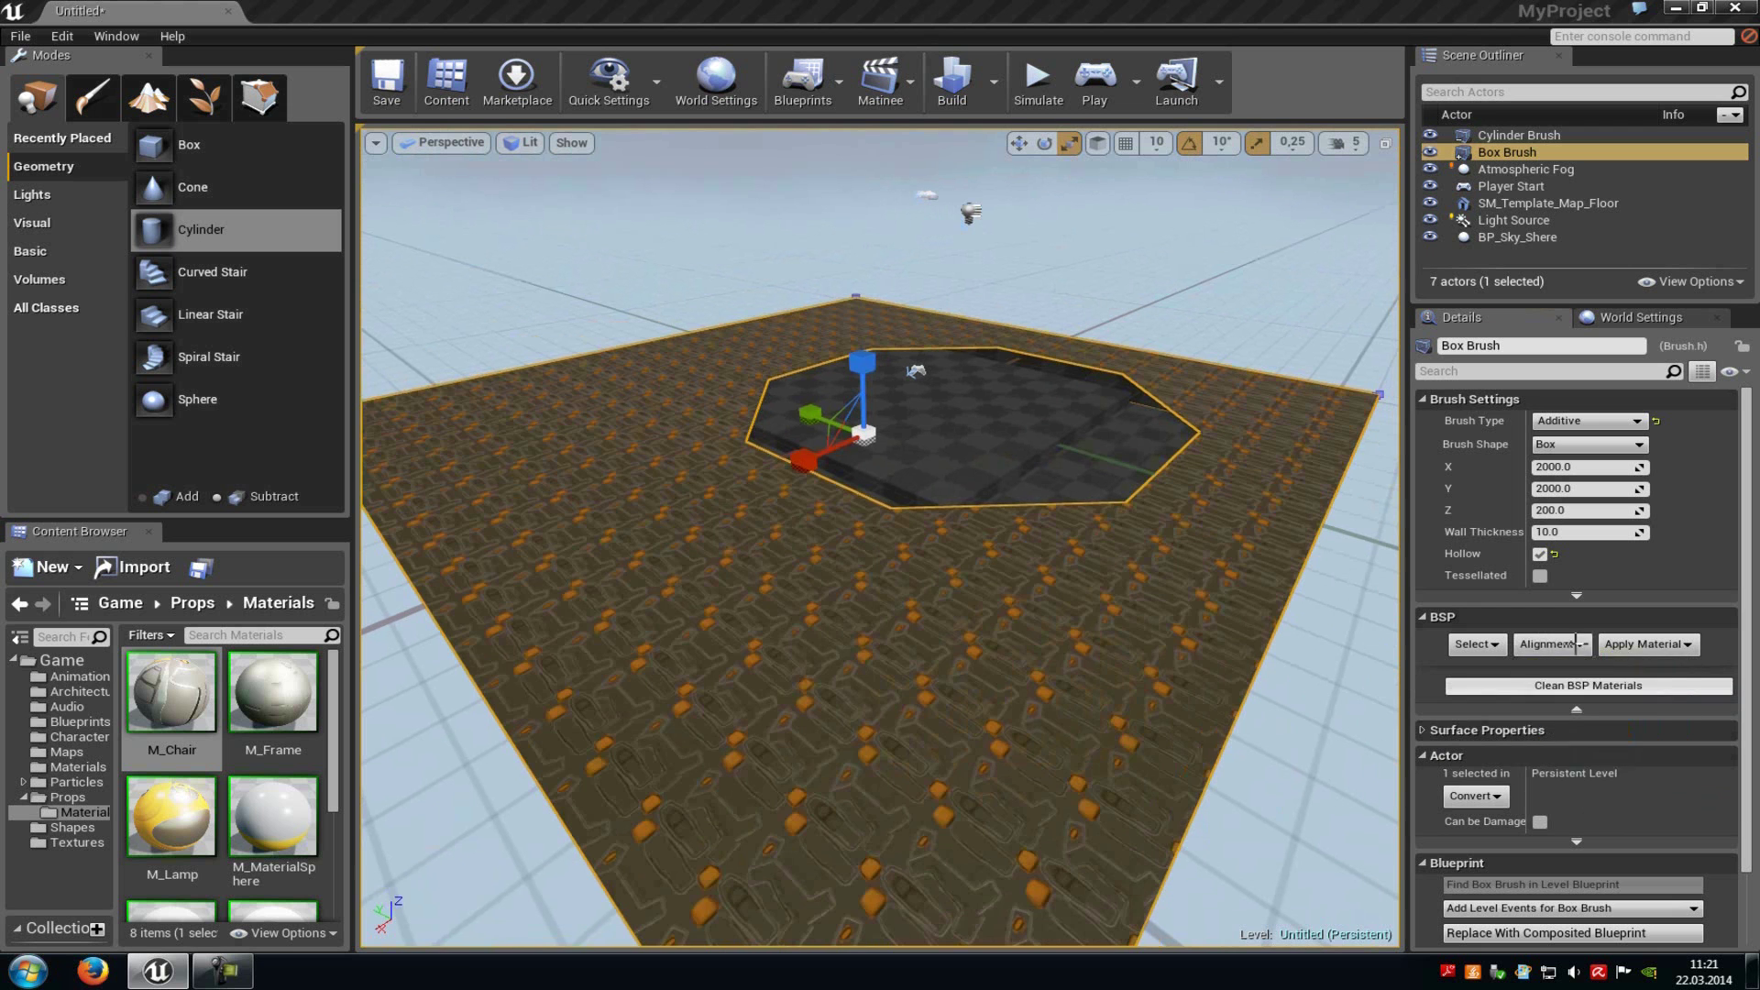
pyautogui.click(1579, 646)
pyautogui.click(1602, 667)
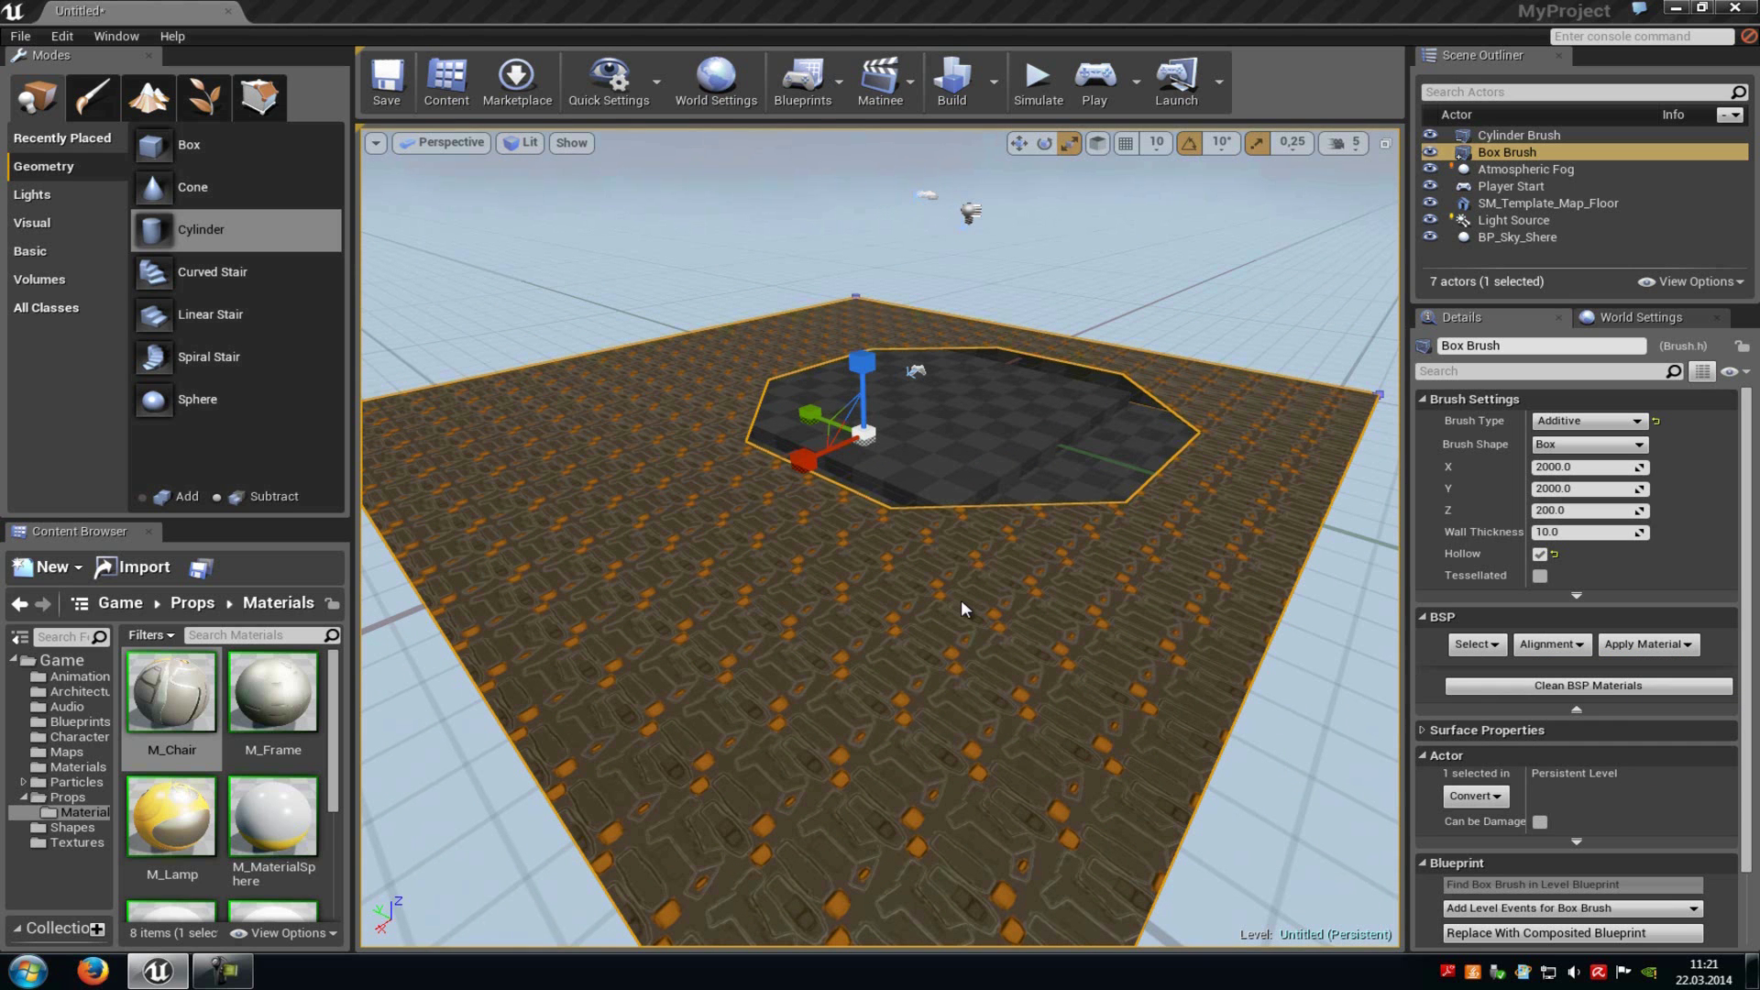
# Step: Convert the box brush to a static mesh saved as /Game/Unsorted/MyMesh
pyautogui.click(1577, 596)
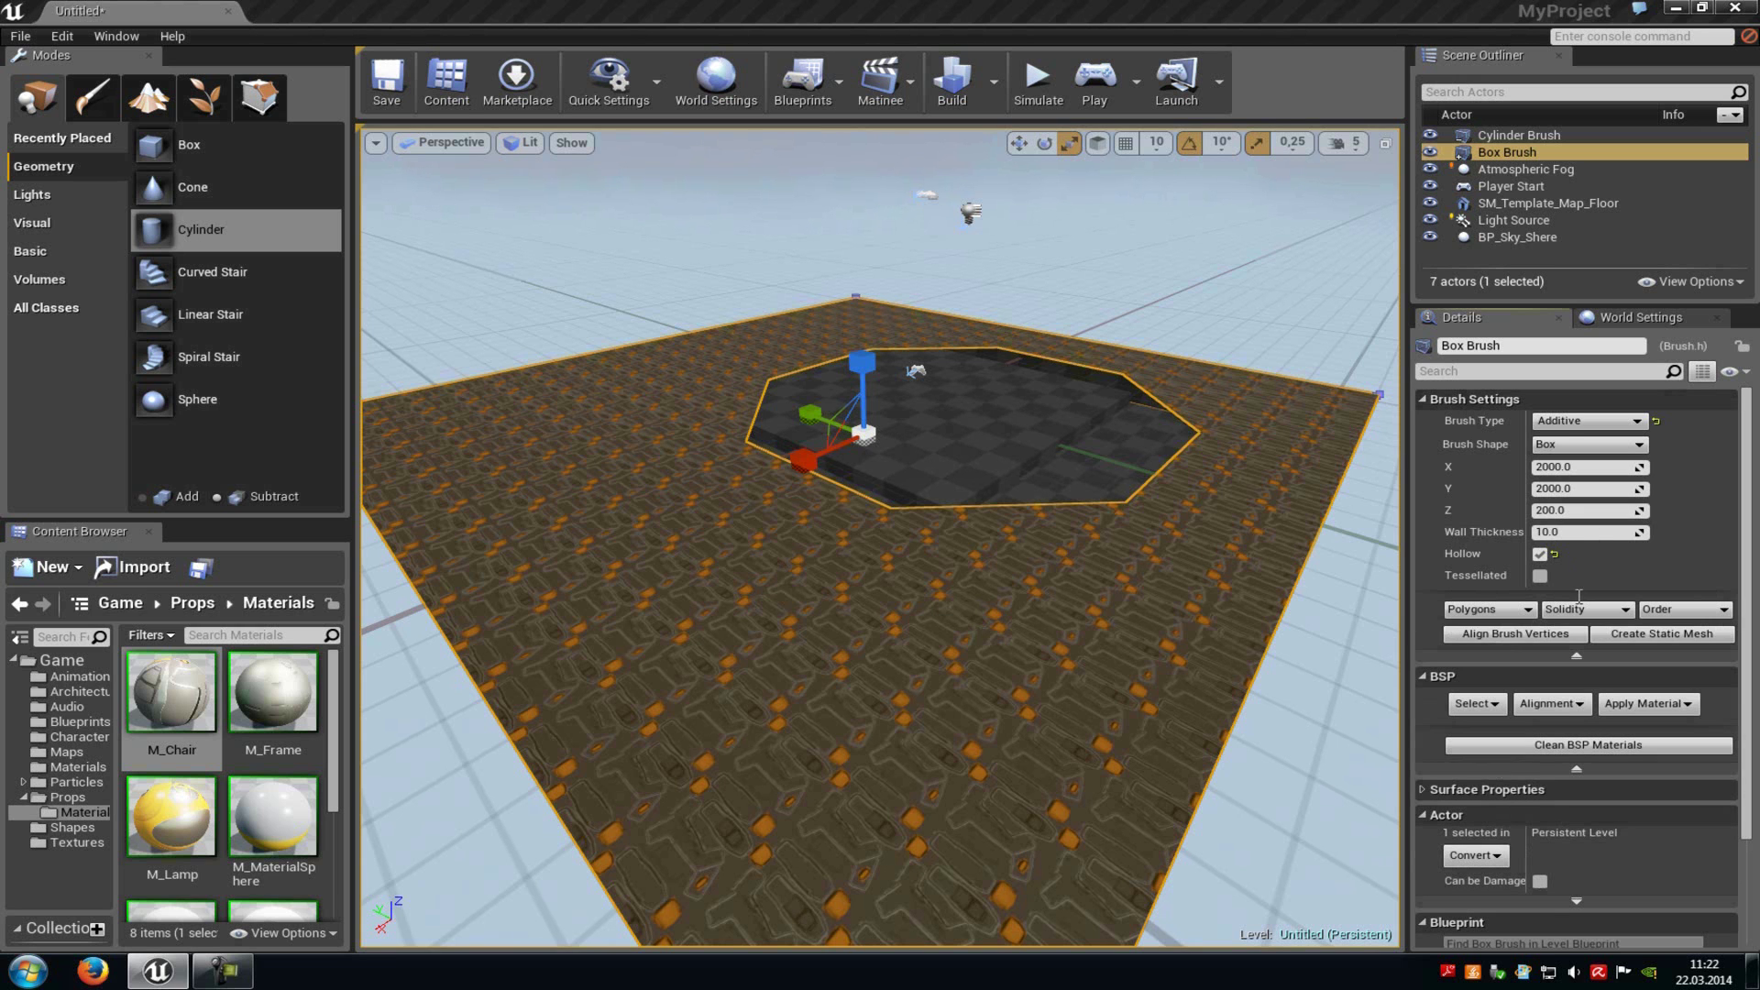
pyautogui.click(1650, 633)
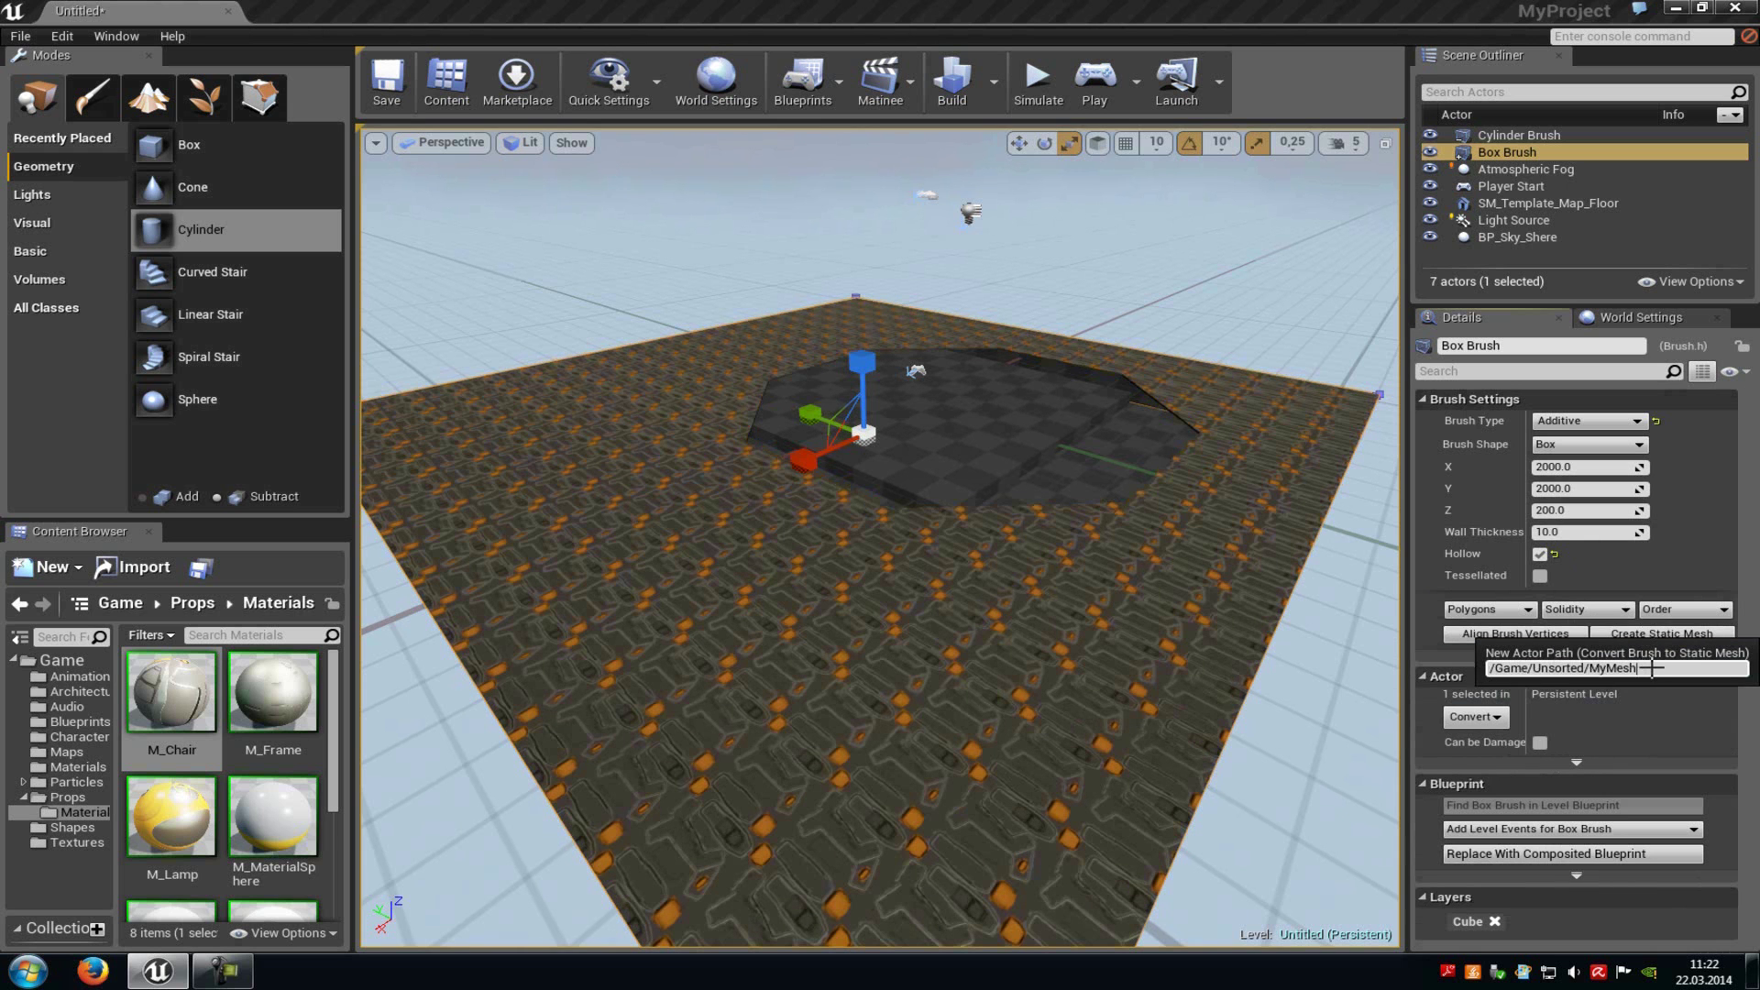
pyautogui.press('Return')
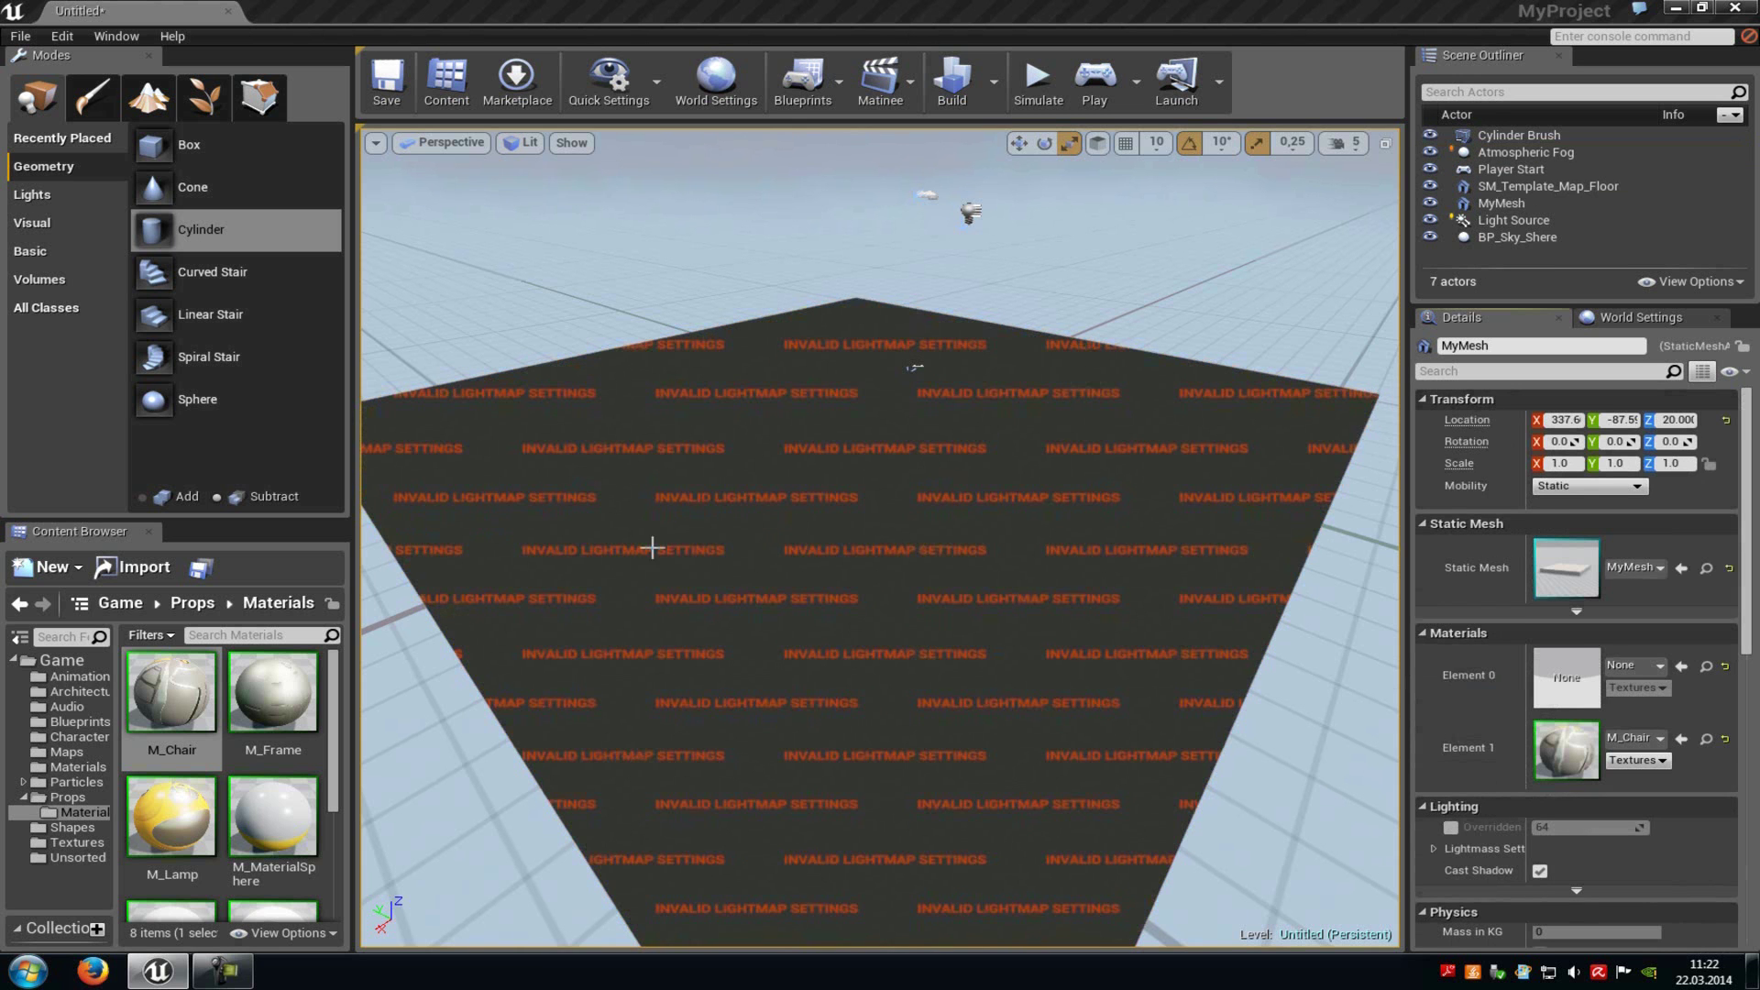
# Step: Raise the MyMesh static mesh to a Z location of about 377 and delete it from the level
pyautogui.moveTo(907, 554); pyautogui.dragTo(785, 489, button='right')
pyautogui.press('f')
pyautogui.scroll(3, 807, 504)
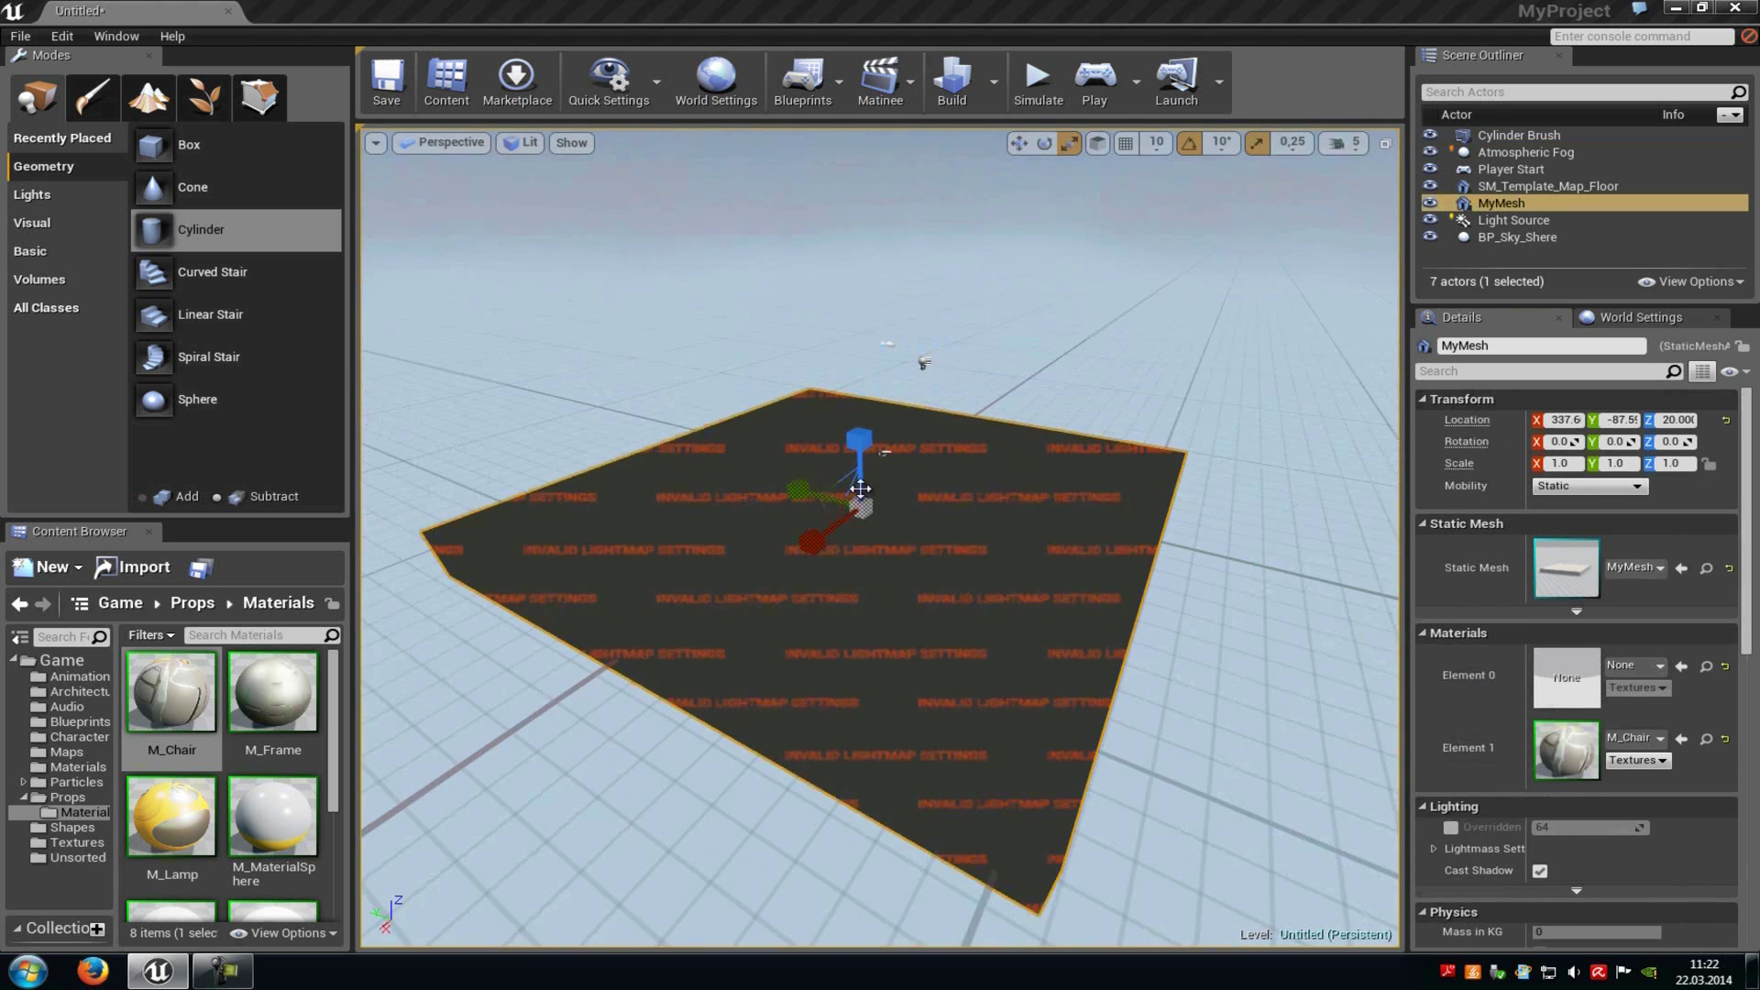
pyautogui.press('w')
pyautogui.moveTo(877, 443); pyautogui.dragTo(889, 408)
pyautogui.moveTo(963, 520); pyautogui.dragTo(1220, 697, button='right')
pyautogui.moveTo(1056, 662); pyautogui.dragTo(1074, 369, button='right')
pyautogui.moveTo(1019, 421); pyautogui.dragTo(1110, 325)
pyautogui.moveTo(1110, 325); pyautogui.dragTo(403, 463, button='right')
pyautogui.moveTo(1054, 394); pyautogui.dragTo(1063, 407, button='right')
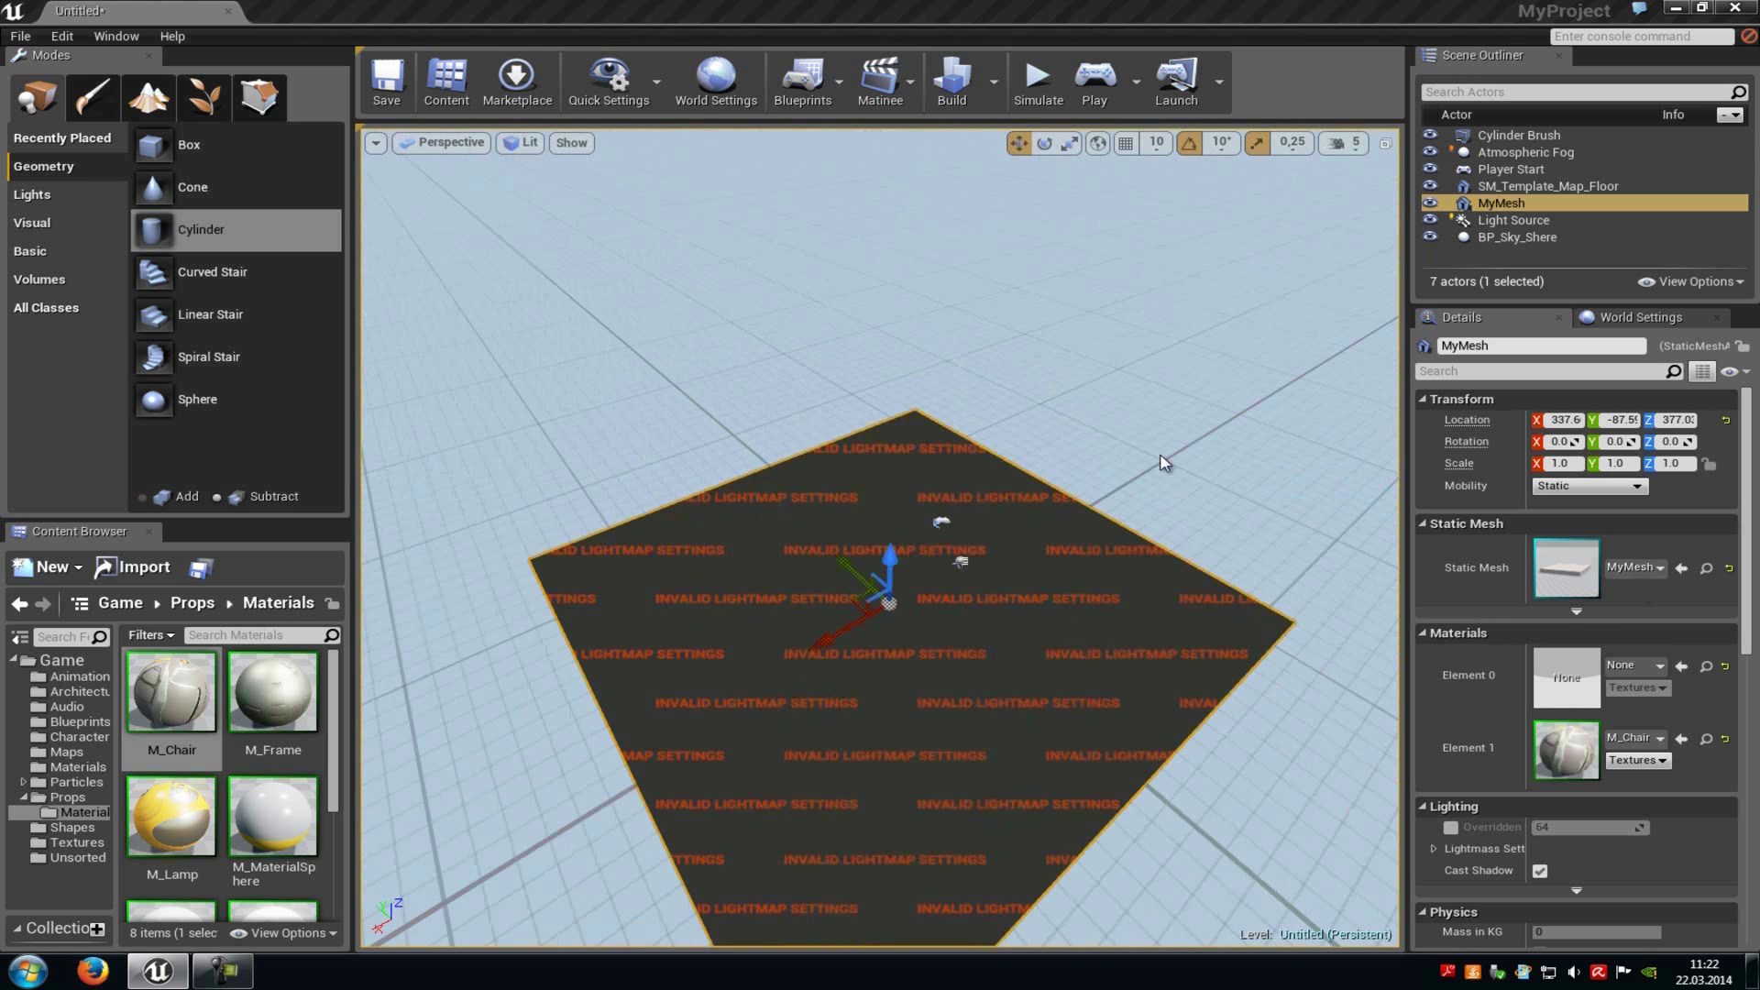
pyautogui.press('Delete')
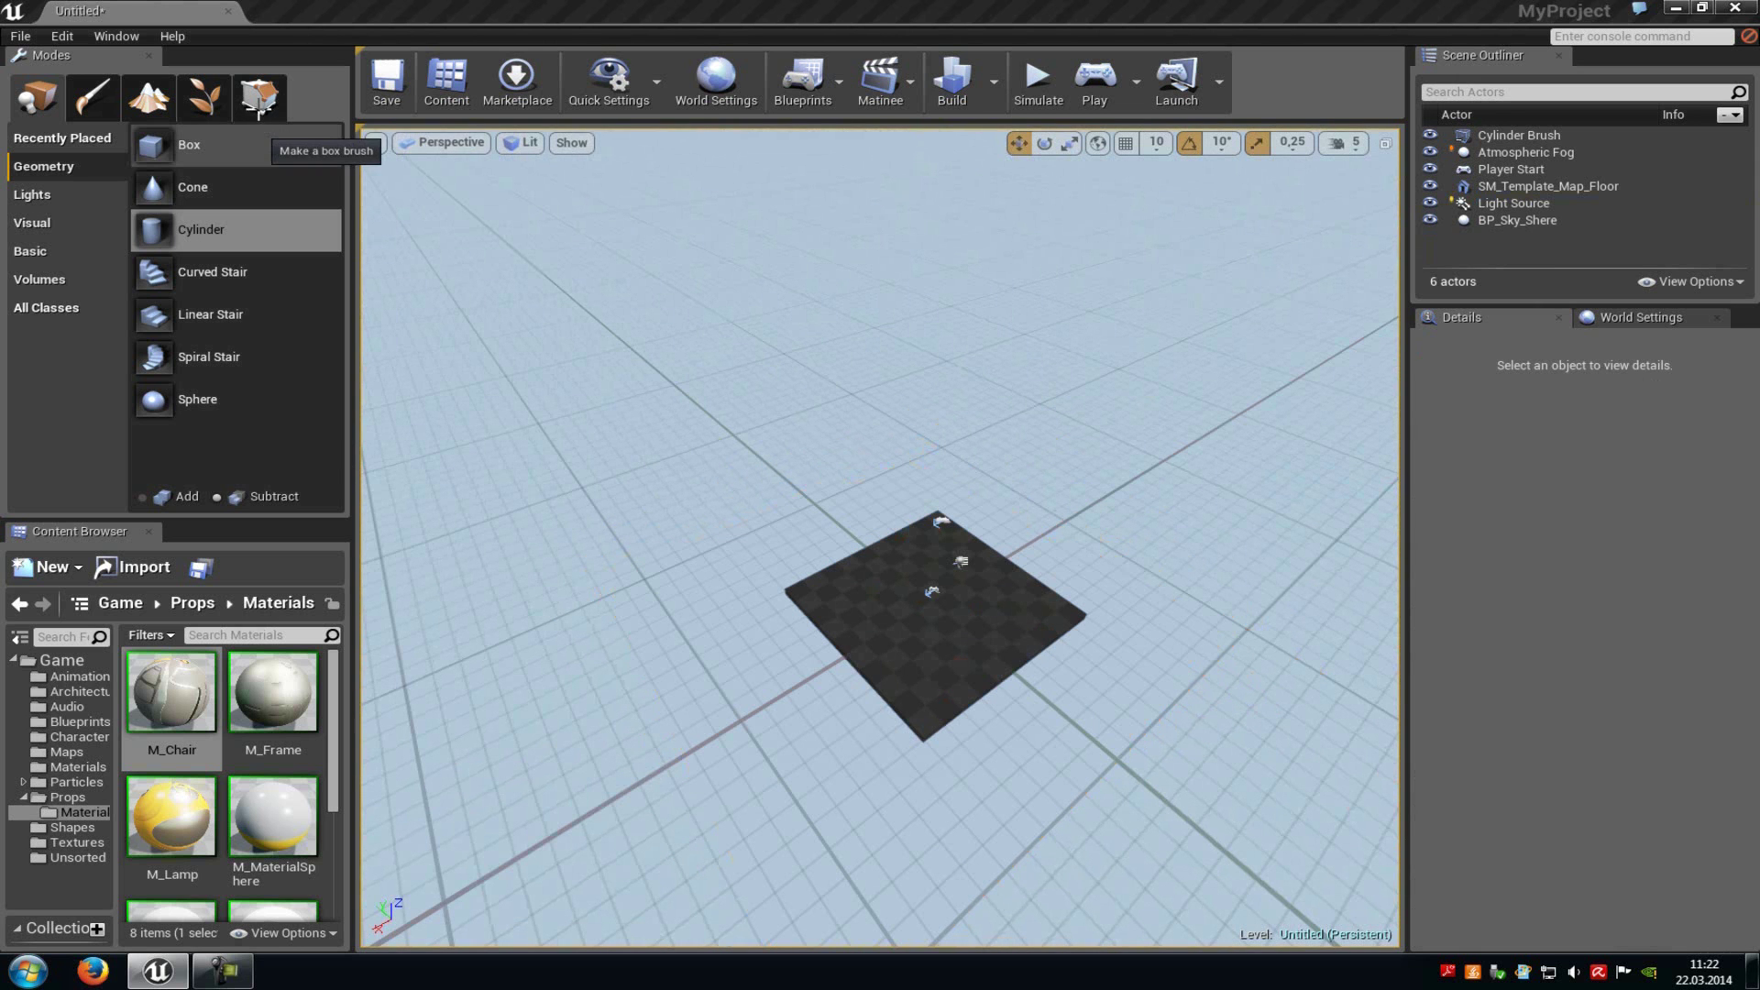
# Step: Place a subtractive box brush above the floor and replace it with an additive box brush
pyautogui.moveTo(183, 145)
pyautogui.mouseDown()
pyautogui.moveTo(883, 464)
pyautogui.moveTo(903, 428)
pyautogui.mouseUp()
pyautogui.moveTo(888, 514); pyautogui.dragTo(899, 467)
pyautogui.moveTo(978, 424); pyautogui.dragTo(796, 349, button='right')
pyautogui.press('w')
pyautogui.scroll(-5, 980, 420)
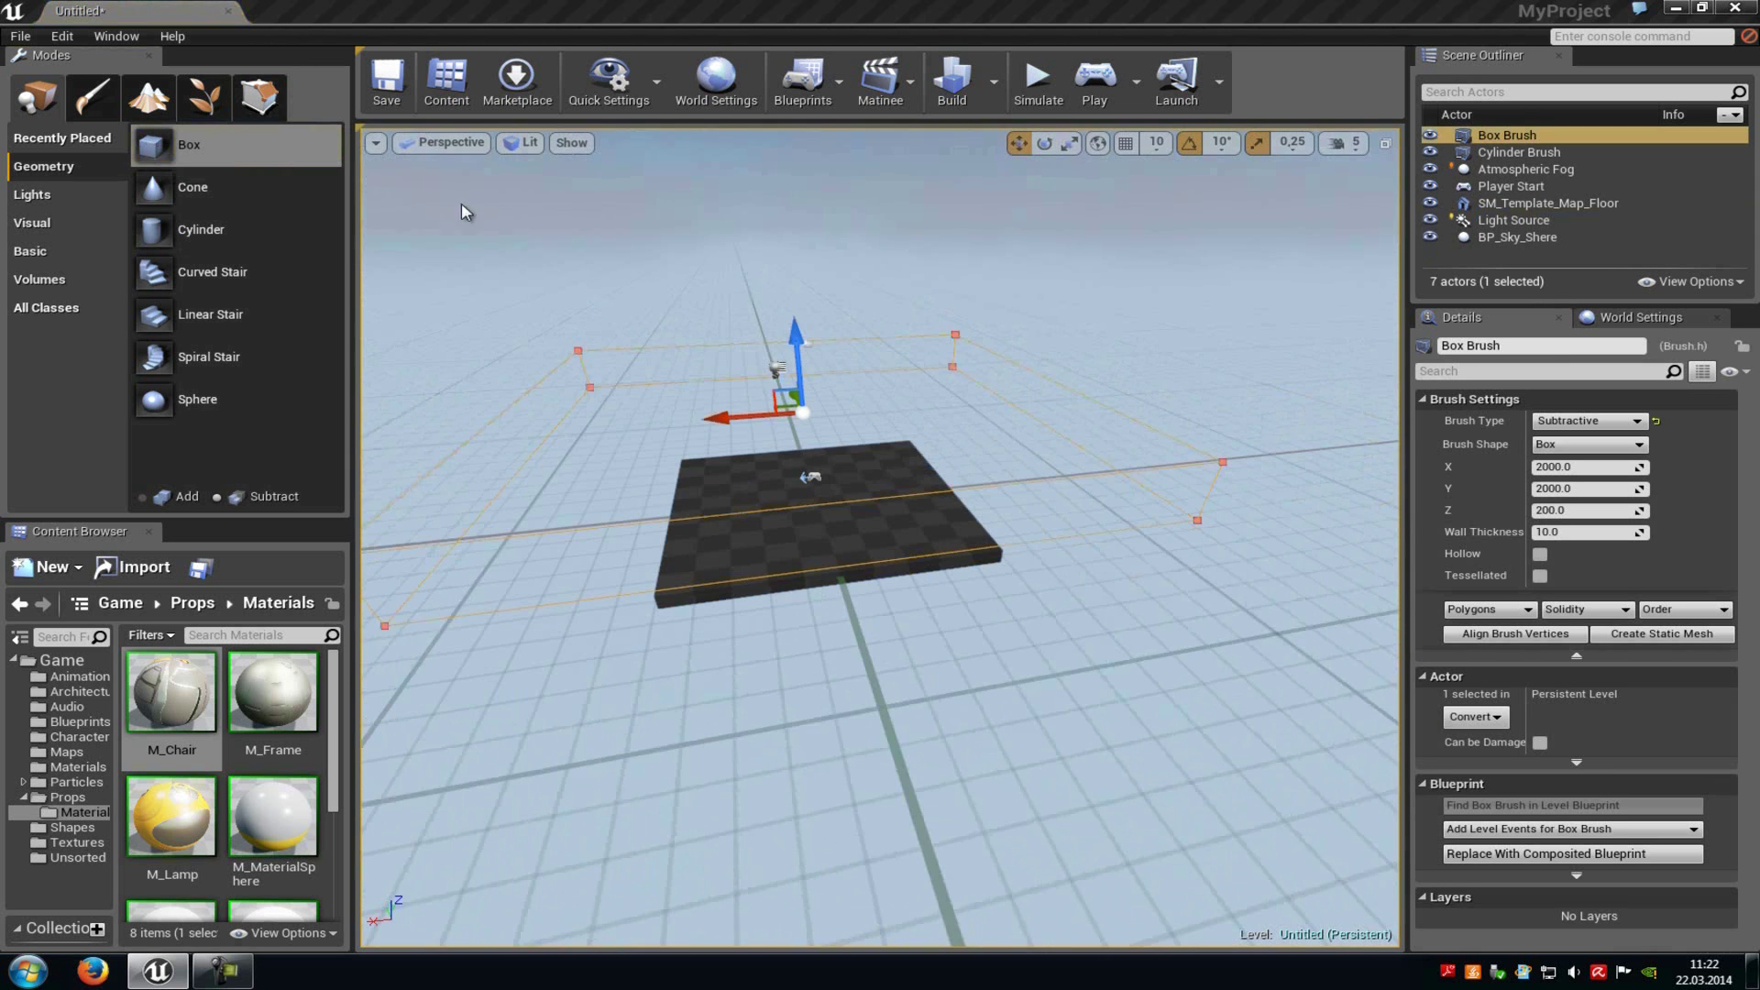
pyautogui.press('Delete')
pyautogui.hotkey('ctrl', 'z')
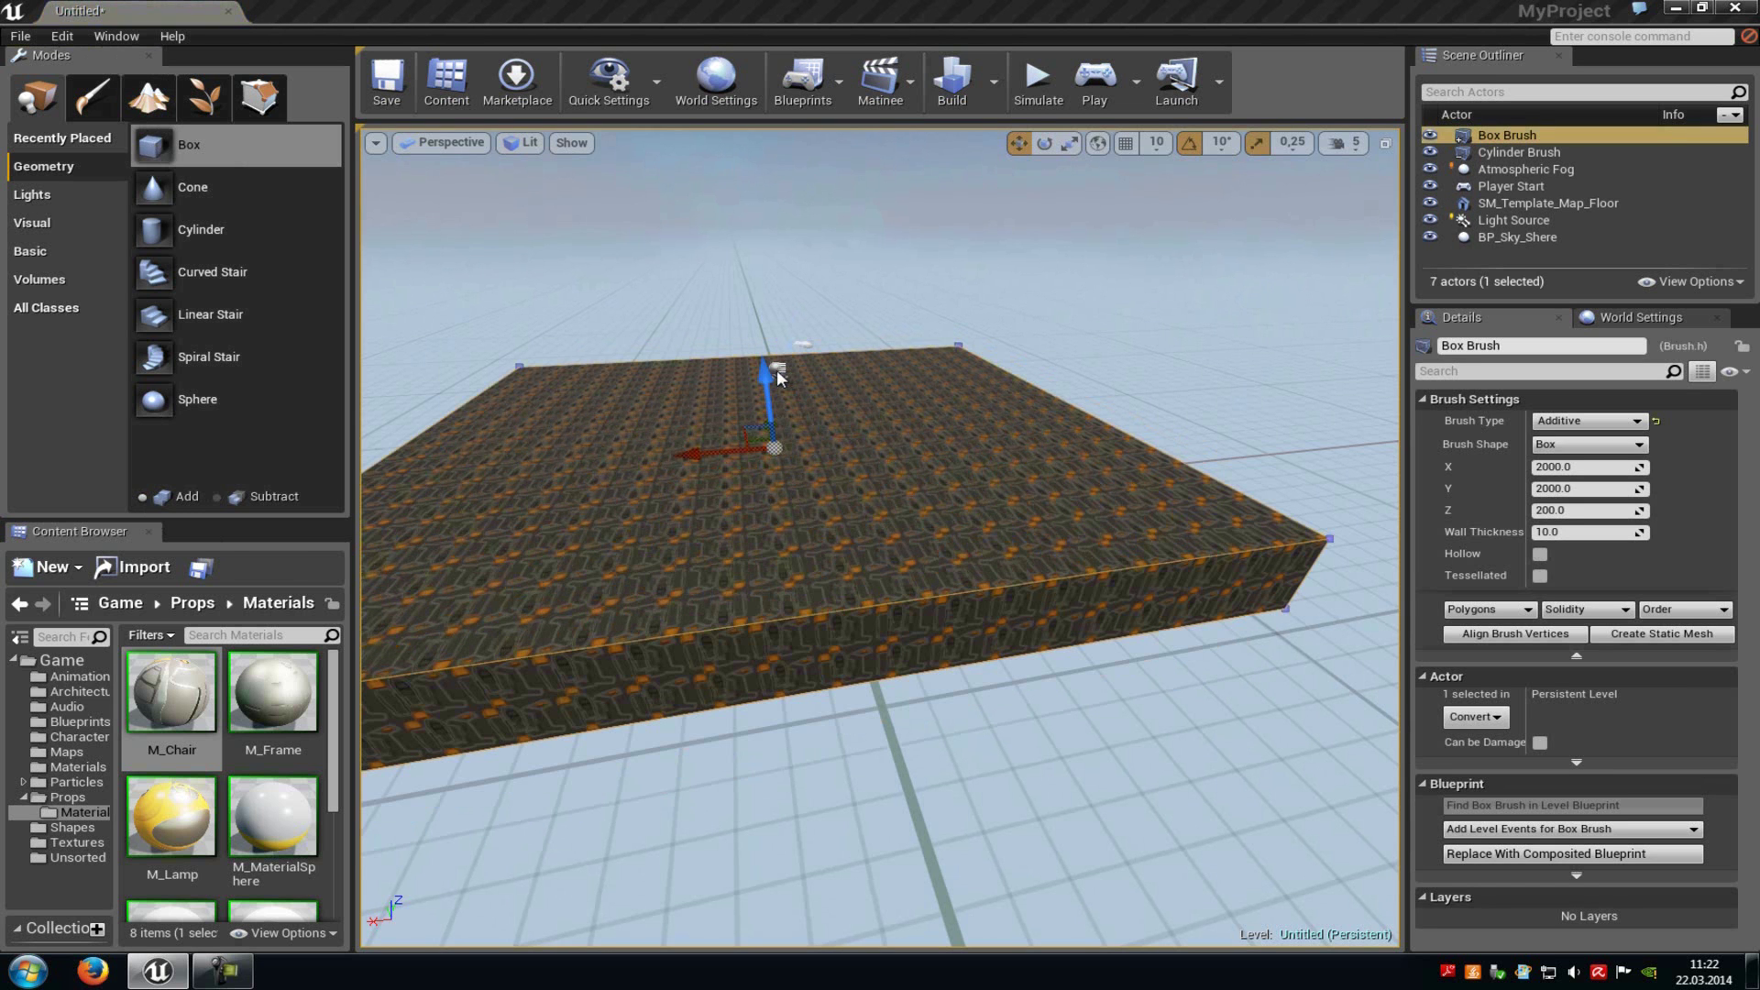
# Step: Switch to the four-viewport layout and enter Geometry Editing mode for the selected box brush
pyautogui.click(1385, 144)
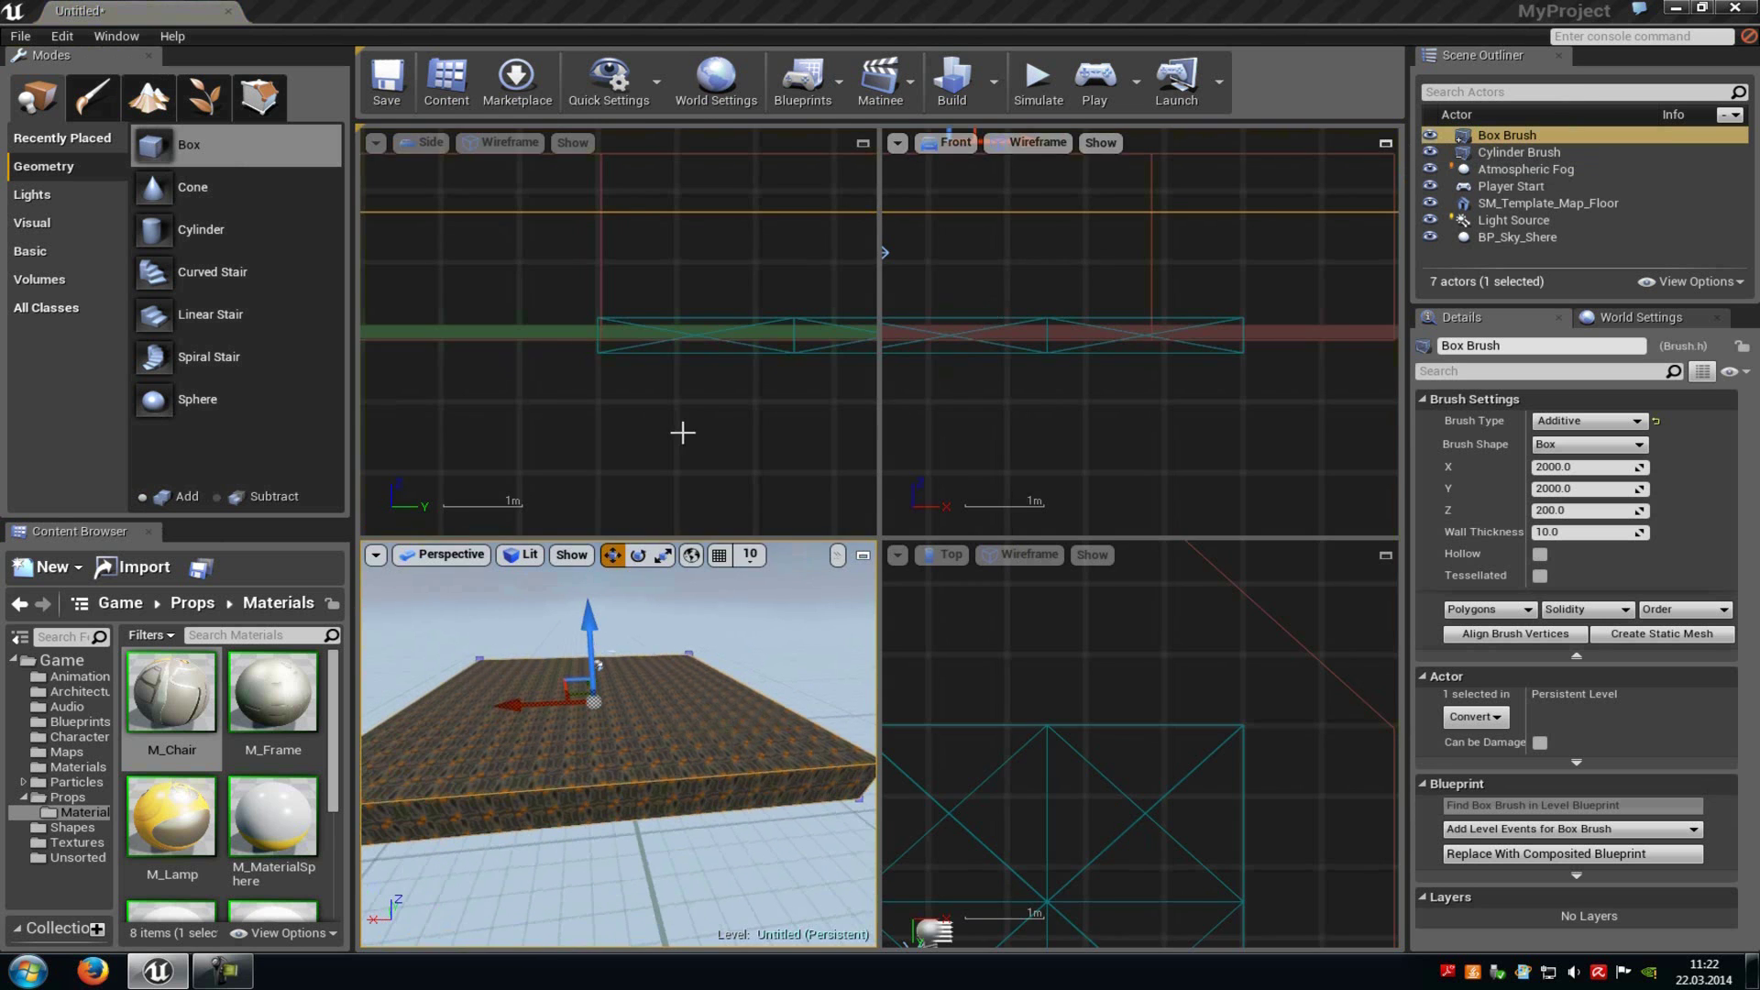
pyautogui.scroll(-3, 687, 404)
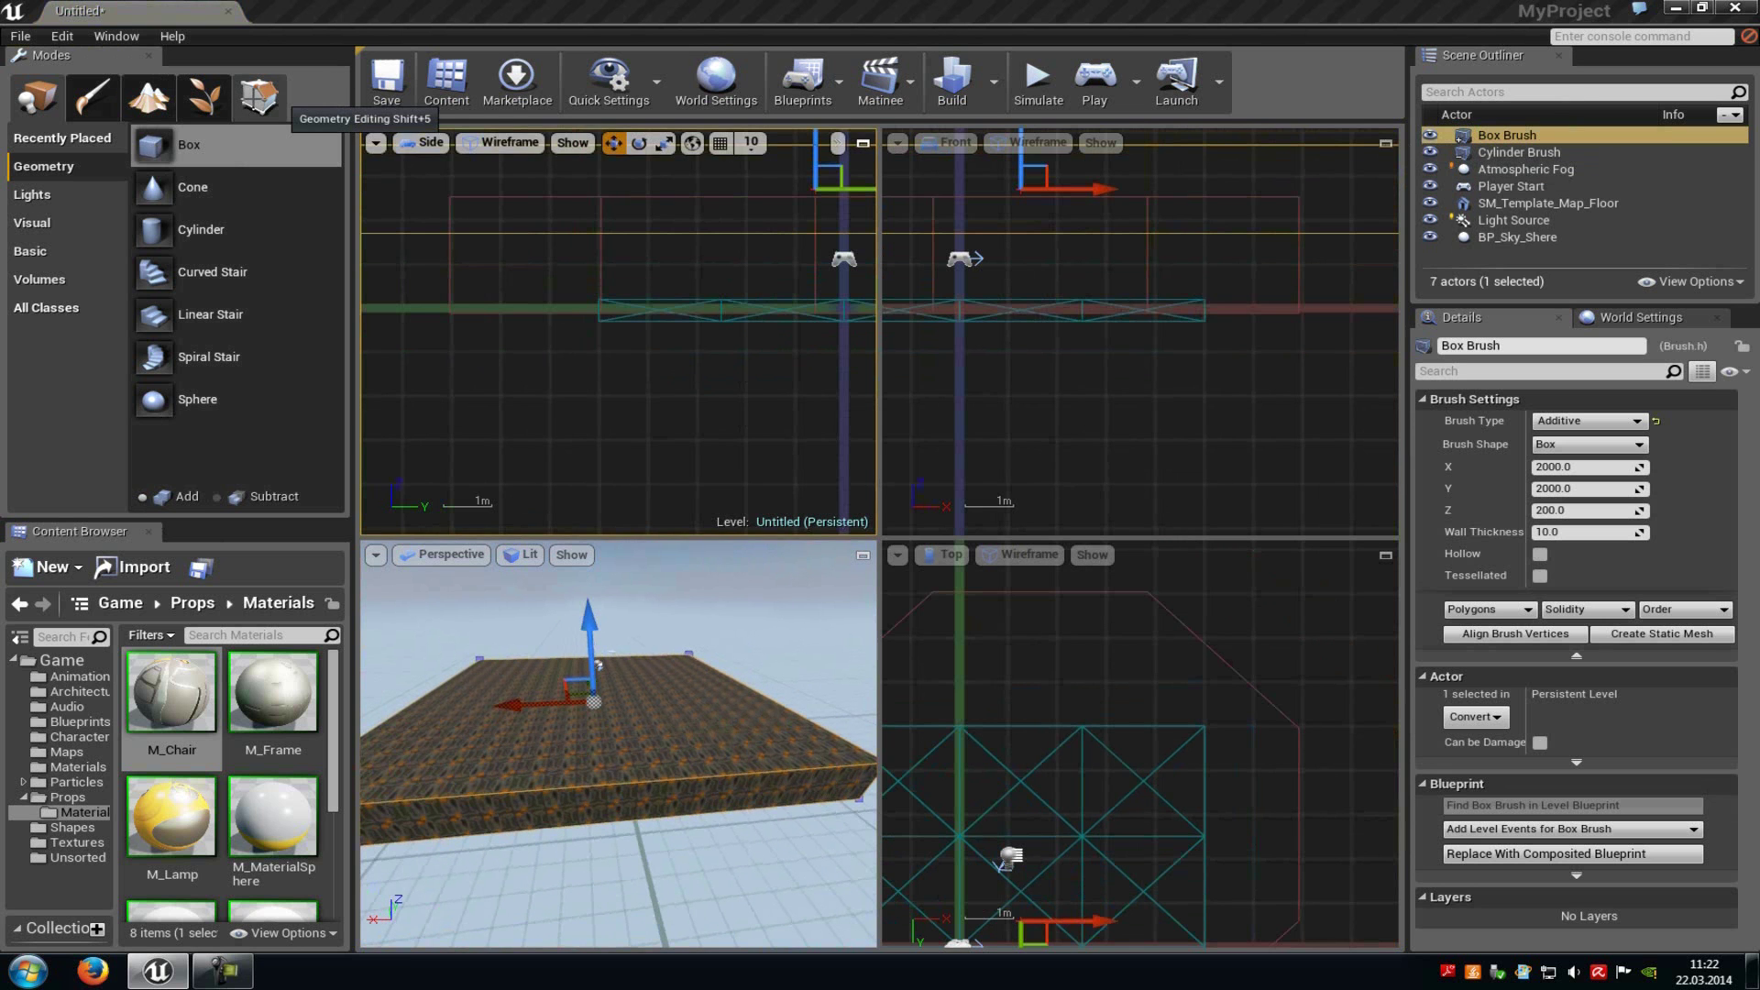
pyautogui.click(259, 96)
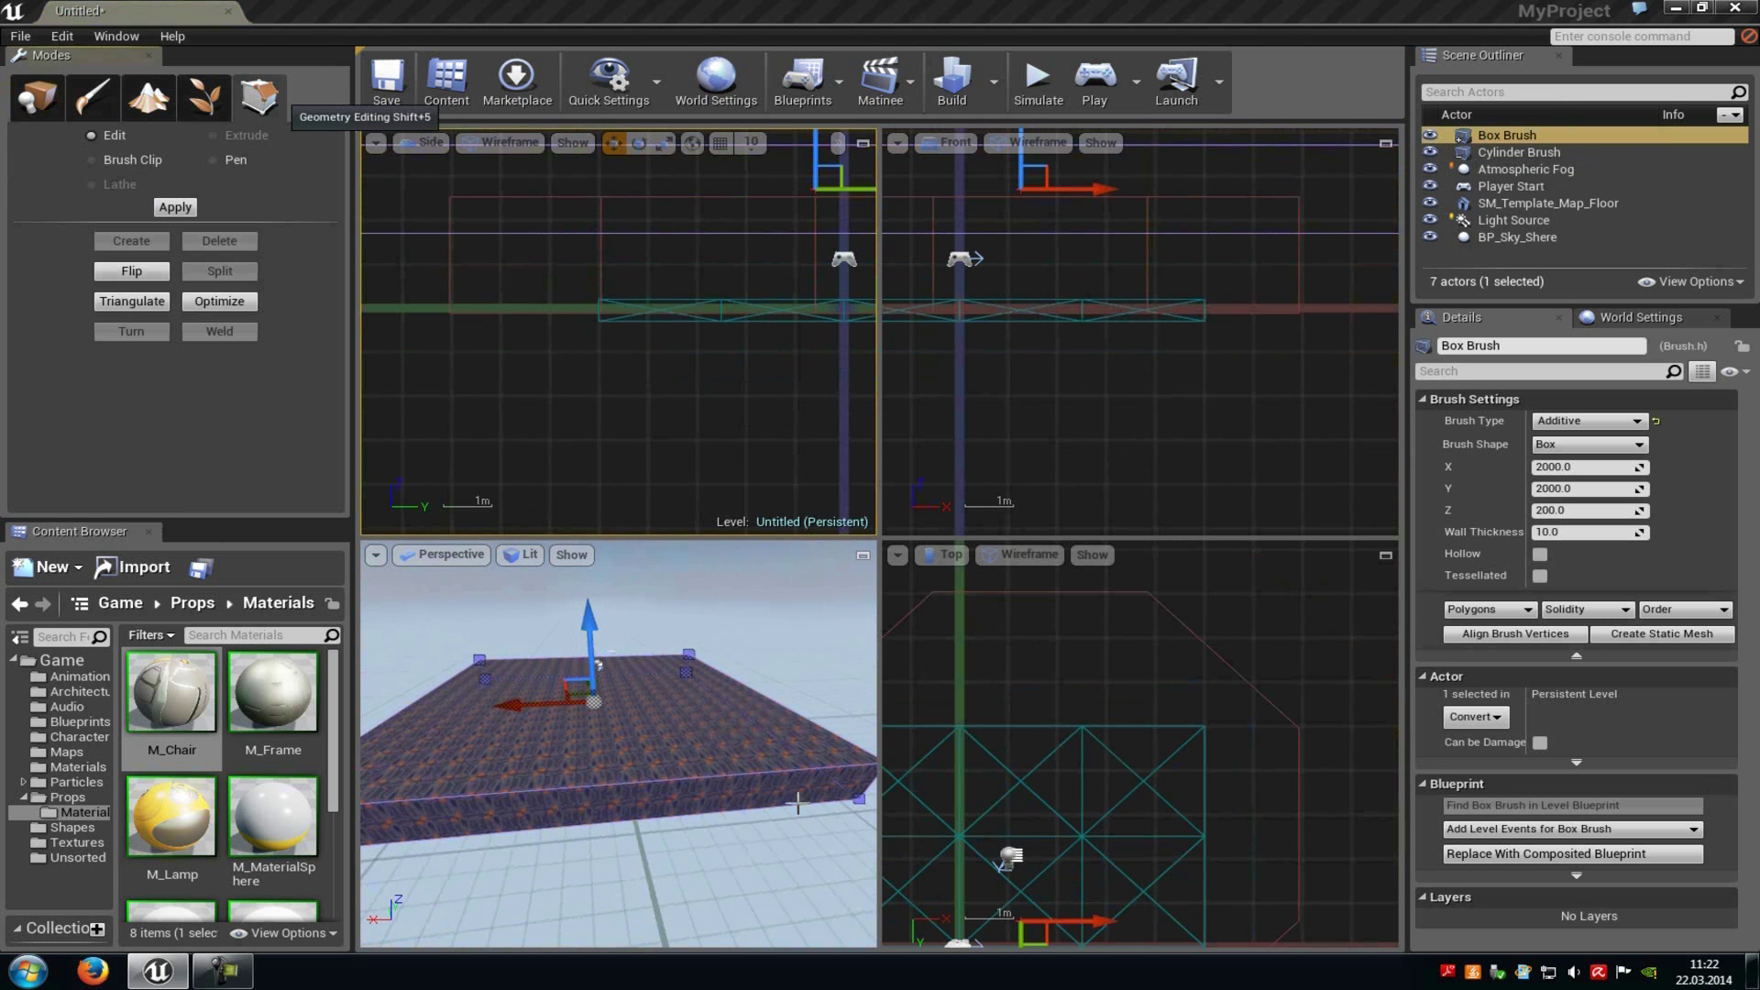
# Step: Move the box brush's end vertices on the negative Y side inward along Y and raise them along Z
pyautogui.moveTo(784, 881)
pyautogui.mouseDown(button='right')
pyautogui.moveTo(772, 826)
pyautogui.moveTo(778, 888)
pyautogui.moveTo(676, 680)
pyautogui.moveTo(695, 756)
pyautogui.mouseUp(button='right')
pyautogui.press('w')
pyautogui.press('w')
pyautogui.press('s')
pyautogui.moveTo(696, 756)
pyautogui.mouseDown()
pyautogui.moveTo(692, 676)
pyautogui.moveTo(613, 648)
pyautogui.moveTo(717, 781)
pyautogui.mouseUp()
pyautogui.moveTo(718, 782); pyautogui.dragTo(718, 769, button='right')
pyautogui.moveTo(783, 367); pyautogui.dragTo(644, 434, button='right')
pyautogui.scroll(-3, 645, 435)
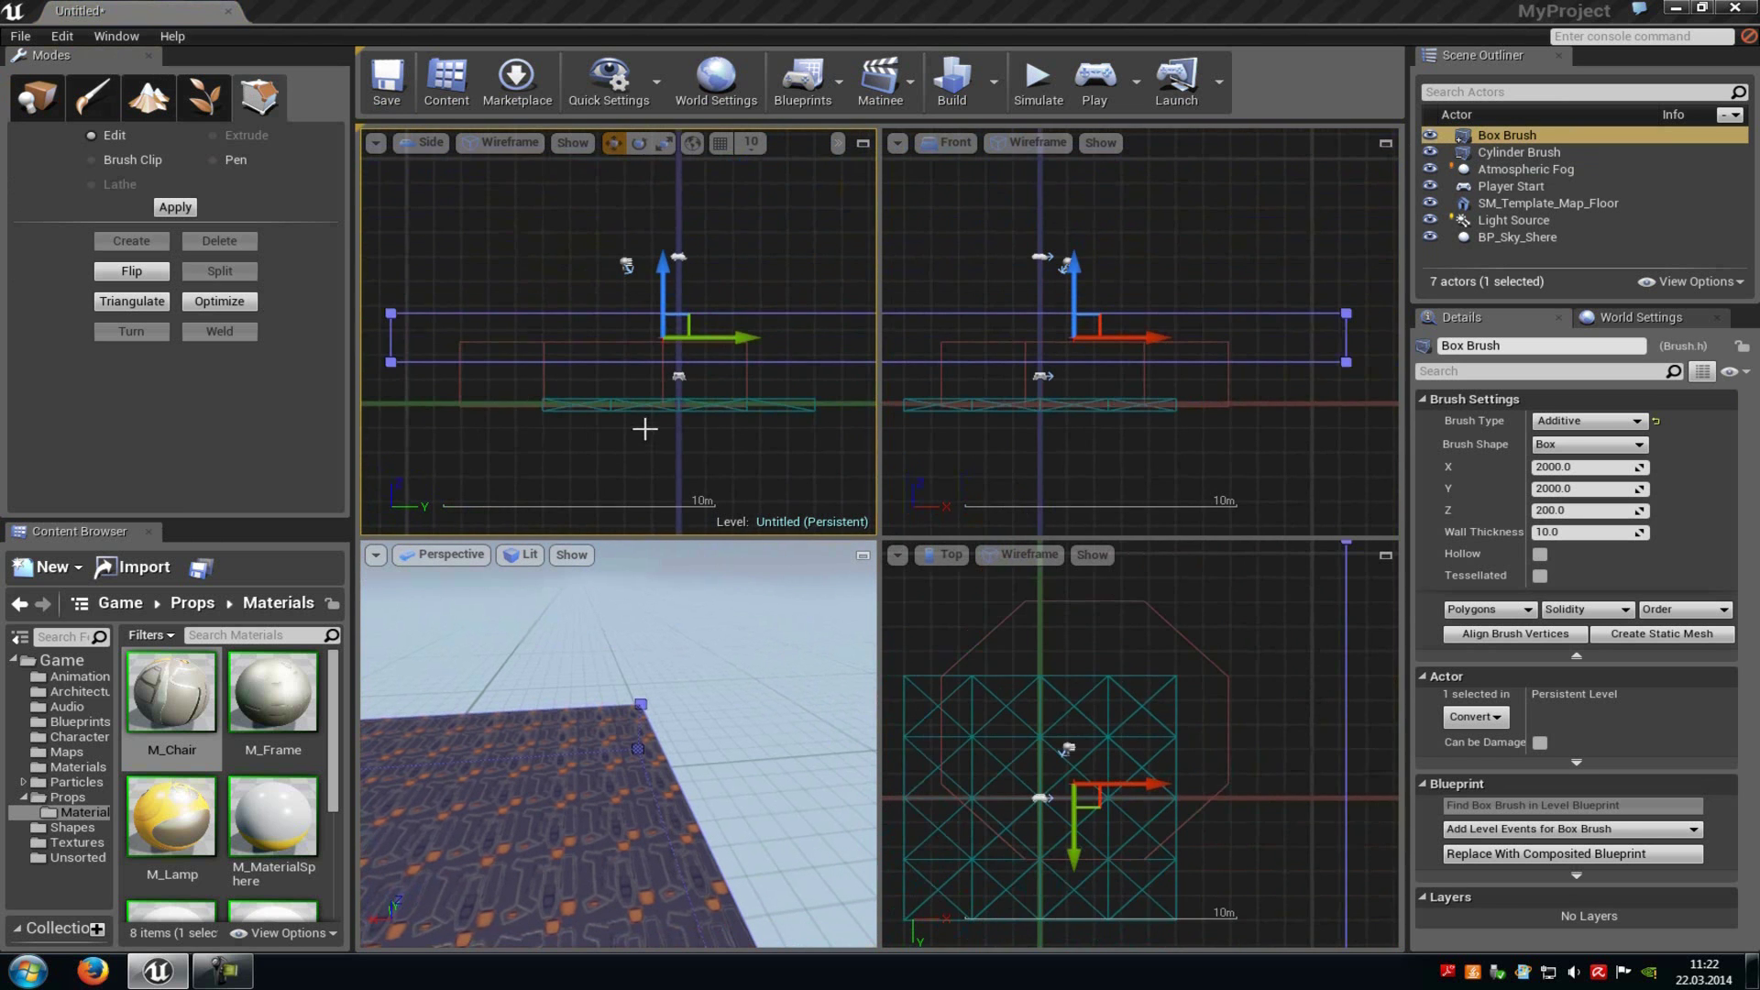
pyautogui.scroll(-1, 645, 428)
pyautogui.moveTo(482, 413); pyautogui.dragTo(685, 426, button='right')
pyautogui.click(618, 343)
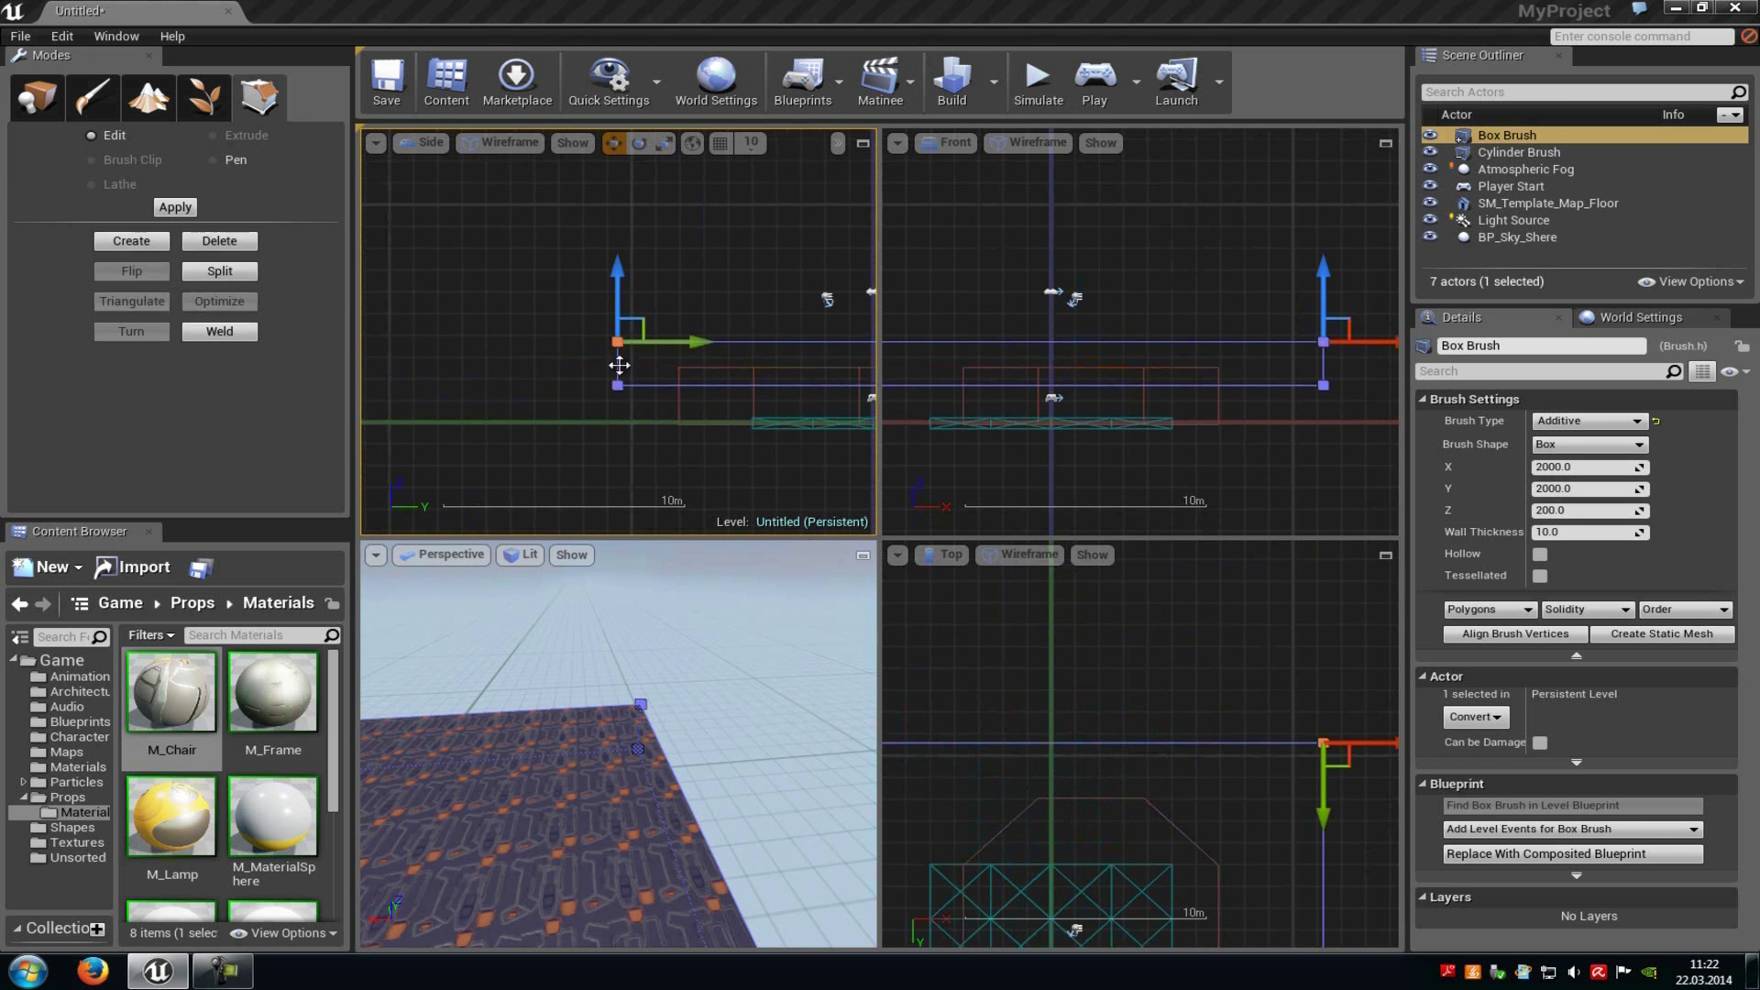
pyautogui.keyDown('ctrl'); pyautogui.click(618, 385); pyautogui.keyUp('ctrl')
pyautogui.moveTo(689, 385); pyautogui.dragTo(847, 386)
pyautogui.moveTo(775, 308); pyautogui.dragTo(777, 209)
pyautogui.click(643, 286)
# Step: Raise the upper vertices at the box brush's positive Y end to make that end taller
pyautogui.moveTo(729, 587)
pyautogui.mouseDown(button='right')
pyautogui.moveTo(220, 646)
pyautogui.moveTo(56, 640)
pyautogui.mouseUp(button='right')
pyautogui.moveTo(807, 434); pyautogui.dragTo(445, 440, button='right')
pyautogui.click(699, 349)
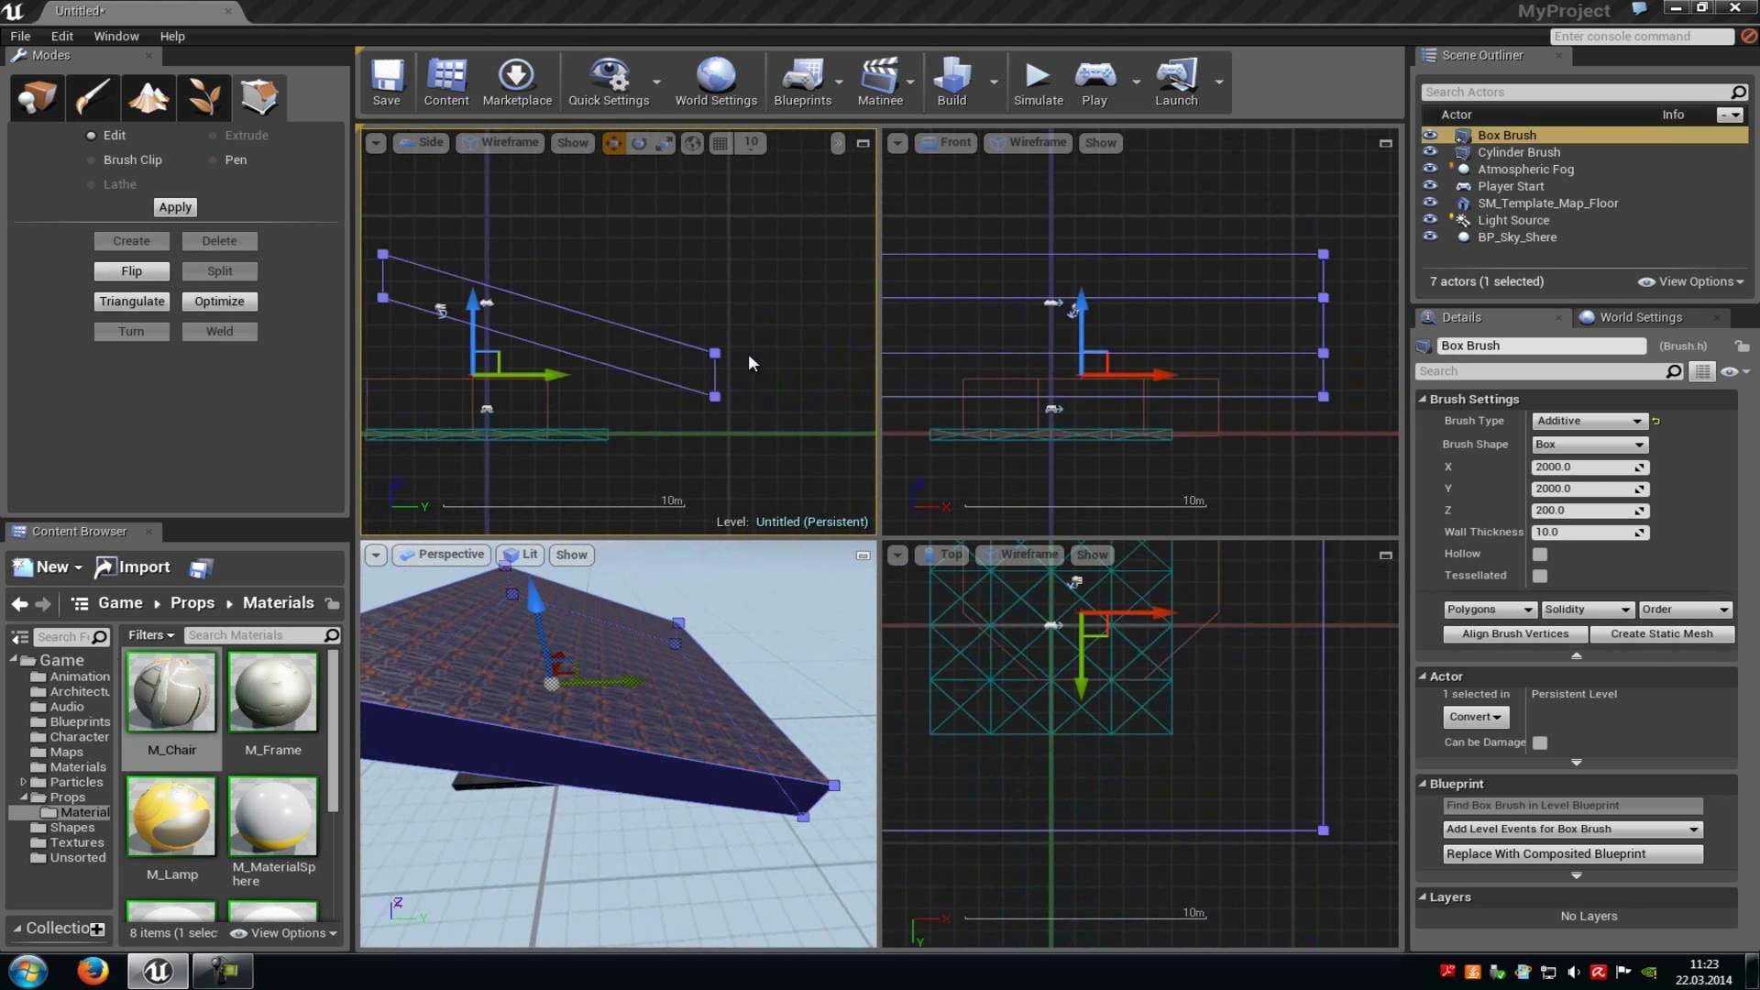
pyautogui.scroll(5, 700, 349)
pyautogui.moveTo(699, 277); pyautogui.dragTo(708, 103)
pyautogui.moveTo(593, 213); pyautogui.dragTo(600, 242, button='right')
pyautogui.scroll(-5, 679, 244)
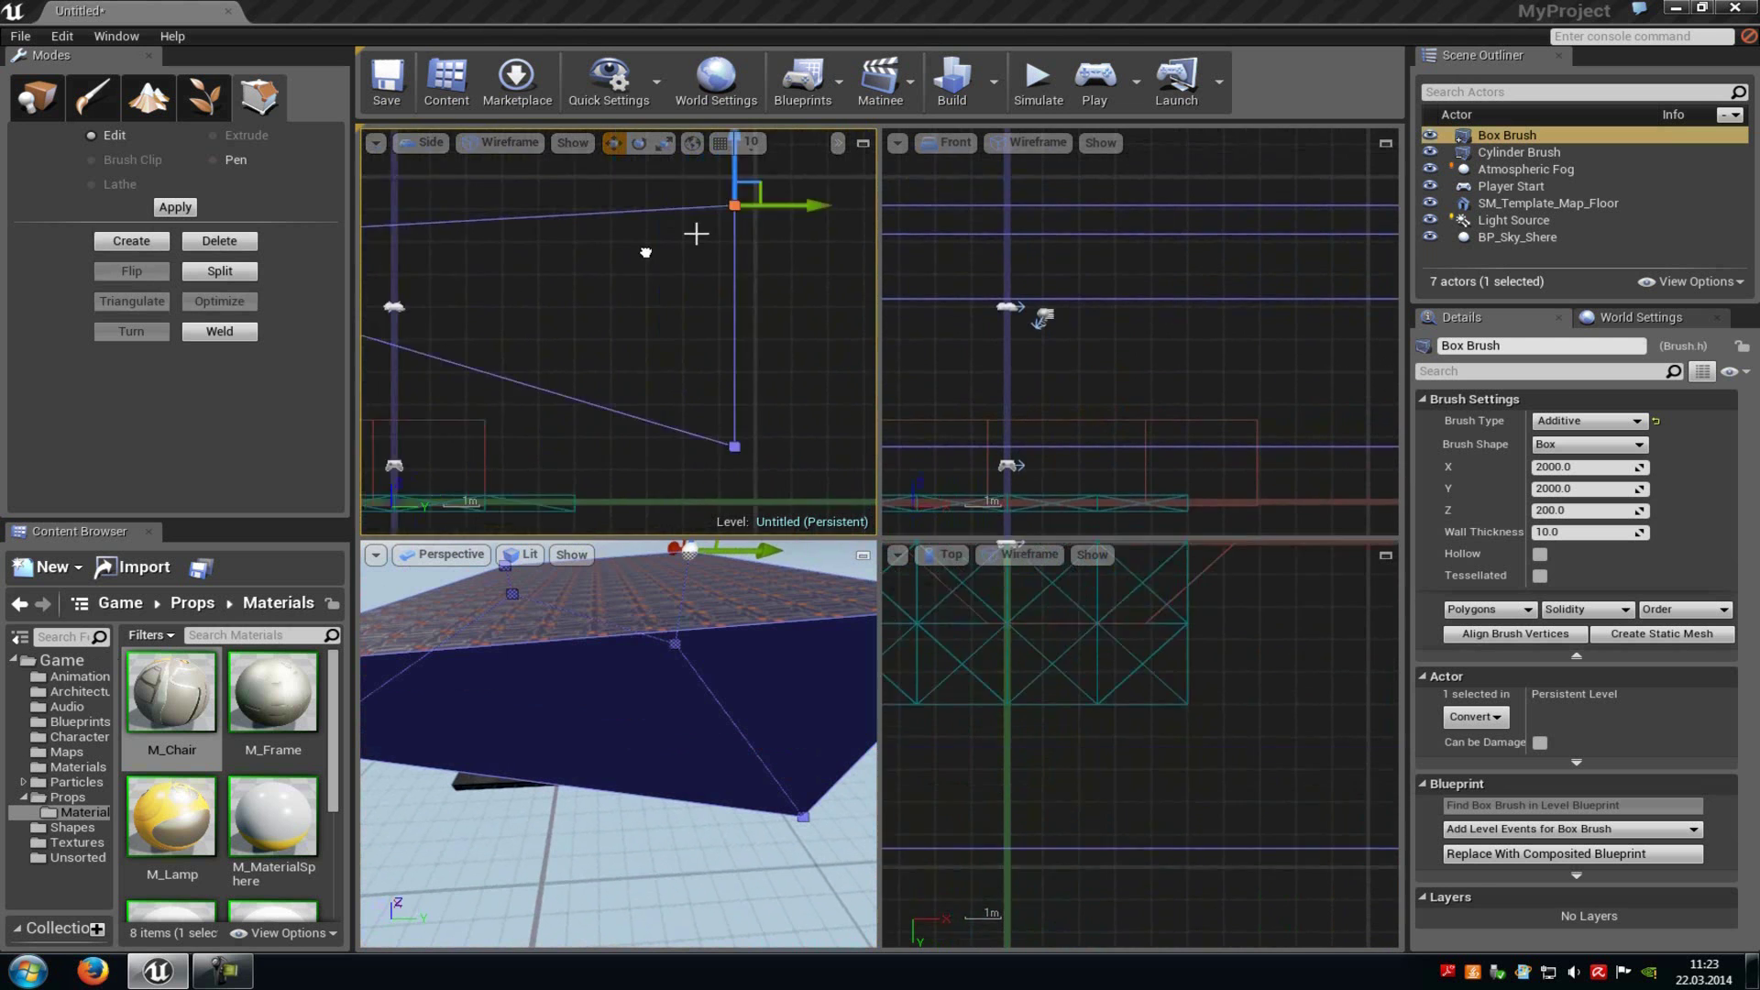
# Step: Move the lower vertices at the positive Y end inward along Y so that end slopes, and reselect the box brush
pyautogui.moveTo(787, 388); pyautogui.dragTo(690, 385)
pyautogui.click(808, 308)
pyautogui.moveTo(687, 686)
pyautogui.mouseDown(button='right')
pyautogui.moveTo(685, 642)
pyautogui.moveTo(790, 869)
pyautogui.moveTo(738, 861)
pyautogui.moveTo(770, 760)
pyautogui.moveTo(987, 858)
pyautogui.moveTo(788, 780)
pyautogui.moveTo(825, 833)
pyautogui.moveTo(619, 768)
pyautogui.mouseUp(button='right')
pyautogui.click(648, 747)
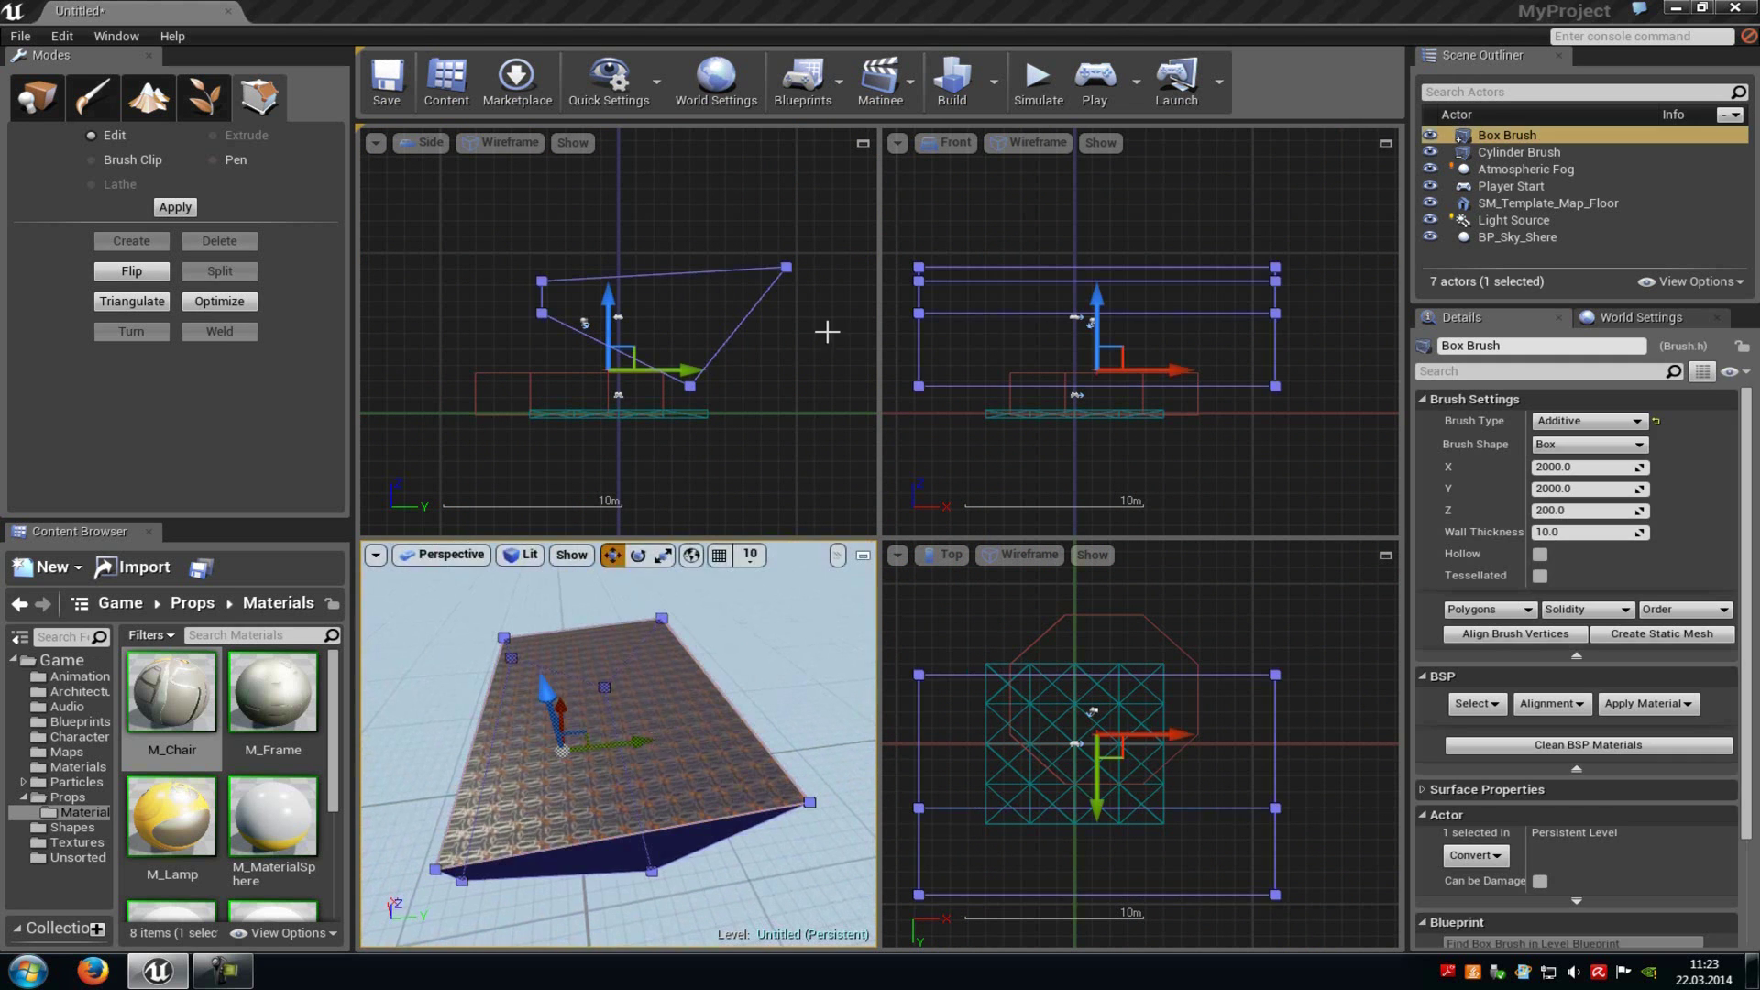
# Step: Split the box brush's side faces from the upper vertices at its negative Y end
pyautogui.click(542, 281)
pyautogui.keyDown('ctrl'); pyautogui.click(544, 314); pyautogui.keyUp('ctrl')
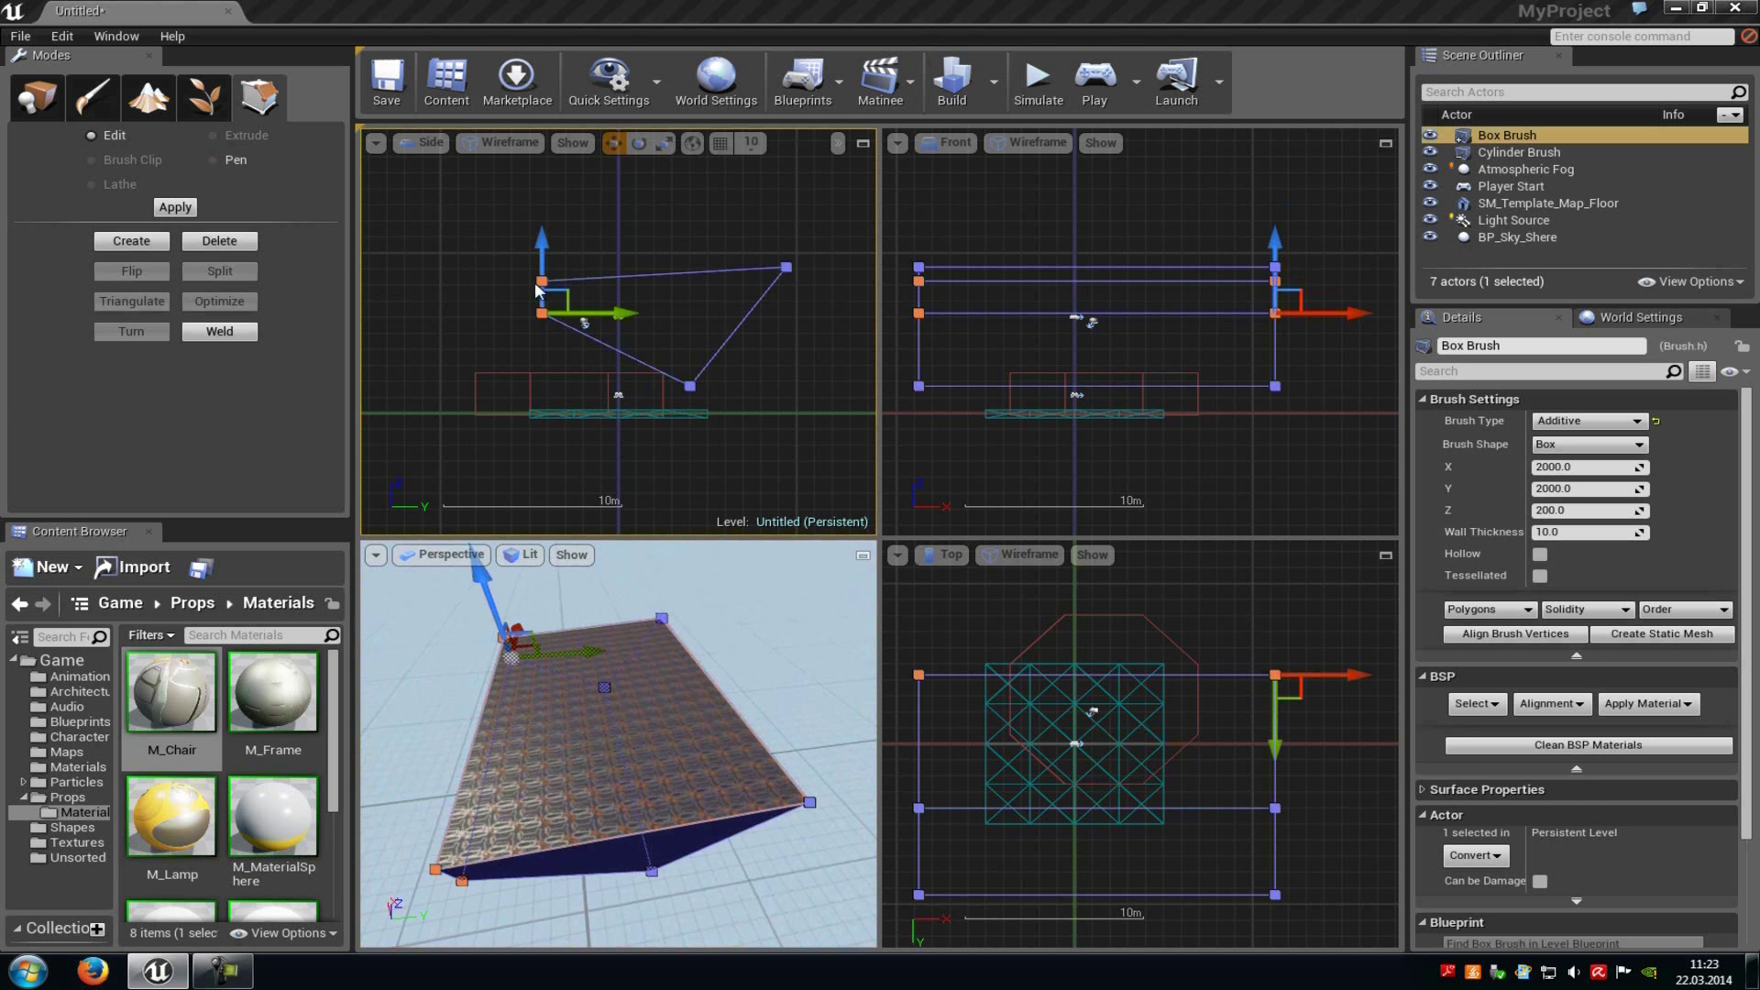
pyautogui.click(541, 280)
pyautogui.click(218, 274)
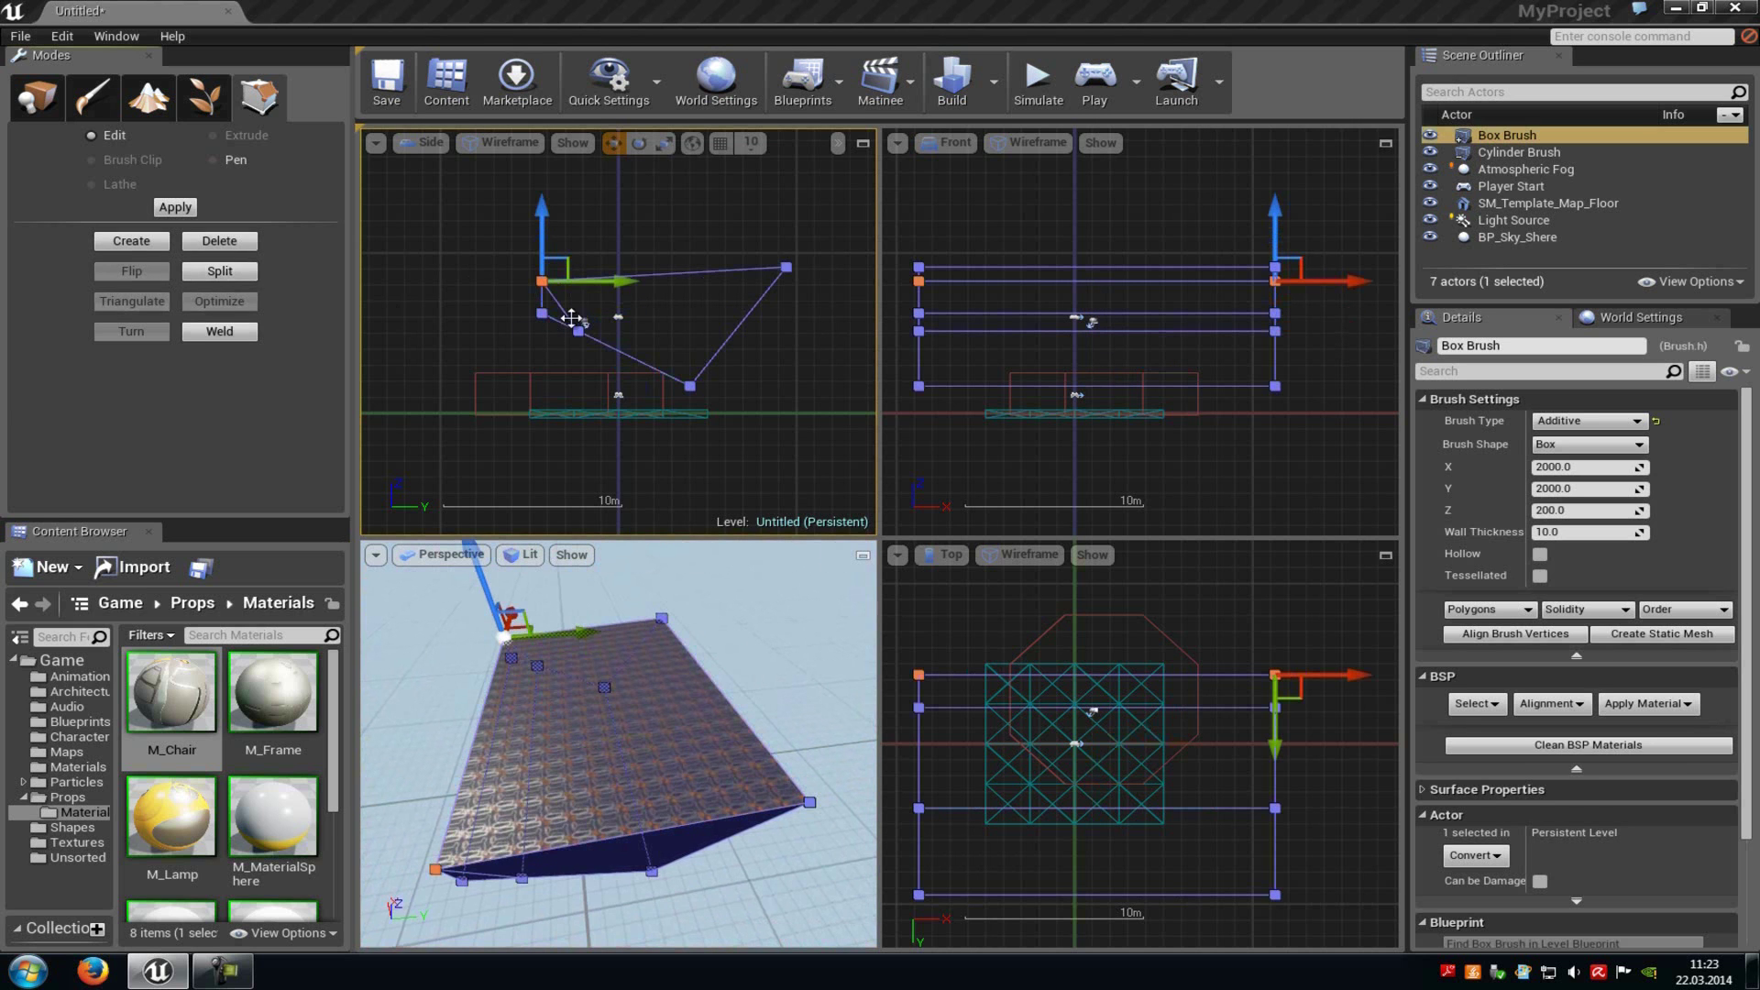
# Step: Move the edge created by the split along positive Y toward the middle of the brush
pyautogui.click(571, 323)
pyautogui.moveTo(593, 307); pyautogui.dragTo(667, 309)
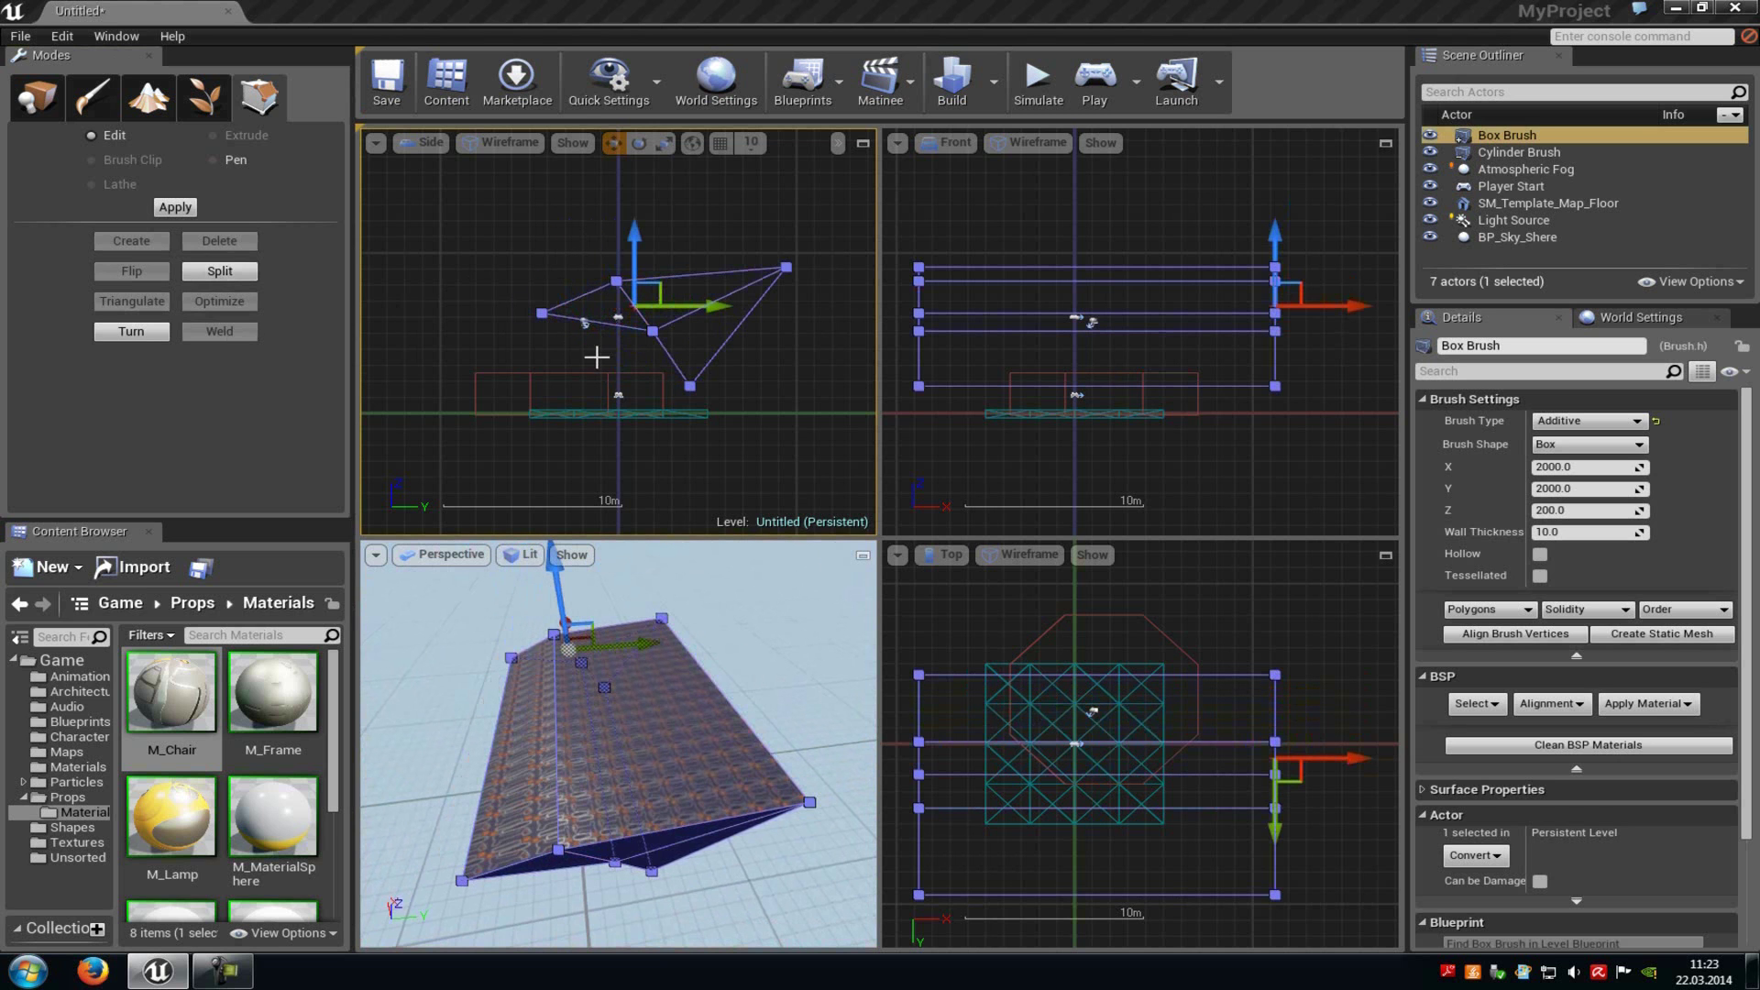
# Step: Turn the moved edge and optimize the box brush's geometry
pyautogui.click(133, 333)
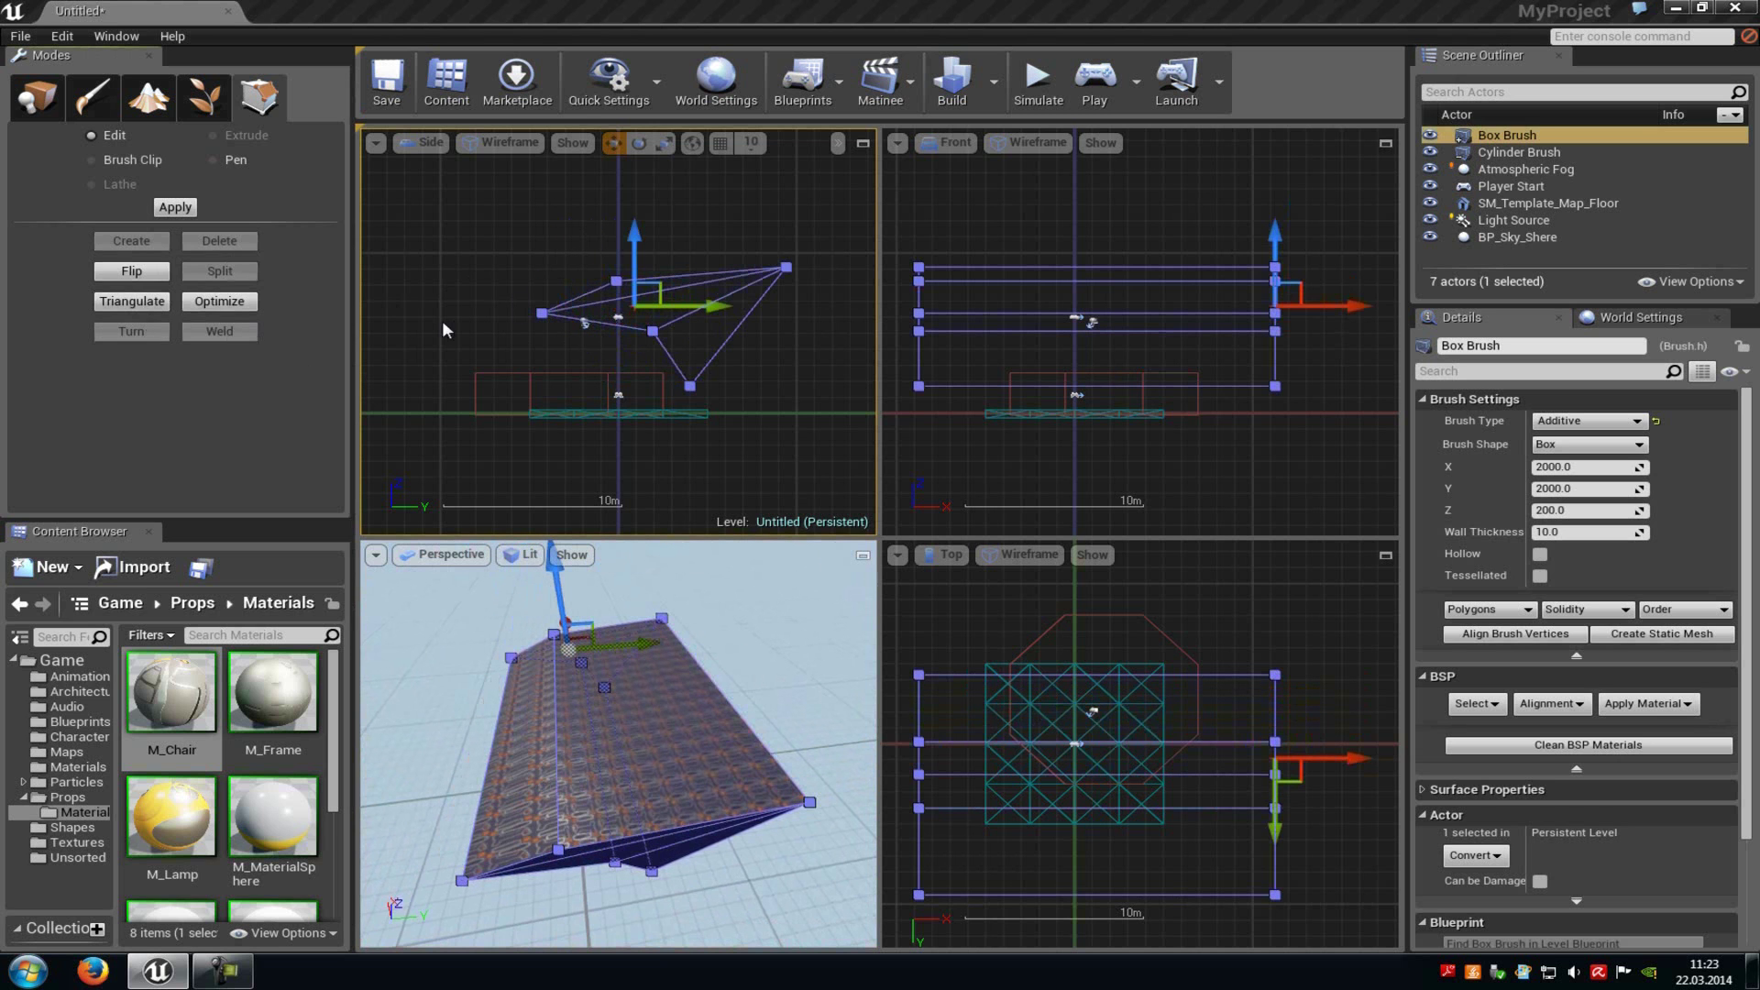
pyautogui.click(224, 300)
pyautogui.click(422, 301)
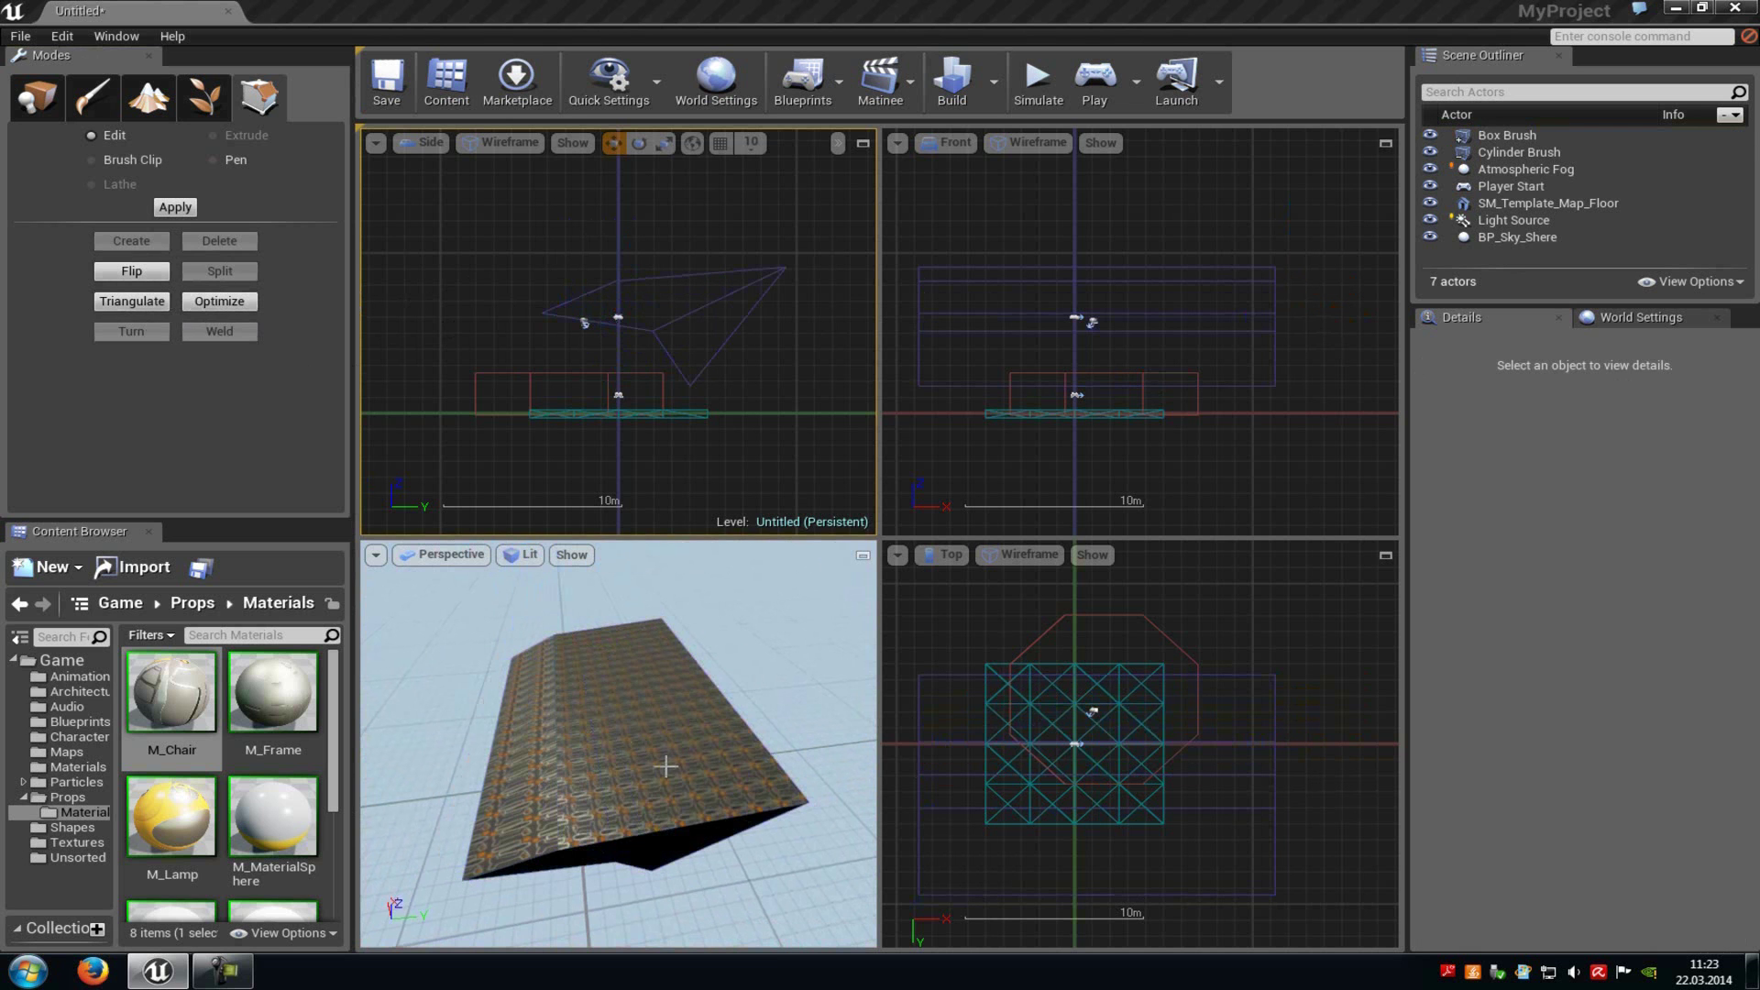
pyautogui.moveTo(734, 720)
pyautogui.mouseDown(button='right')
pyautogui.moveTo(979, 817)
pyautogui.moveTo(597, 676)
pyautogui.moveTo(676, 547)
pyautogui.moveTo(729, 650)
pyautogui.moveTo(628, 651)
pyautogui.mouseUp(button='right')
pyautogui.click(629, 652)
pyautogui.click(222, 301)
pyautogui.moveTo(663, 580); pyautogui.dragTo(662, 602, button='right')
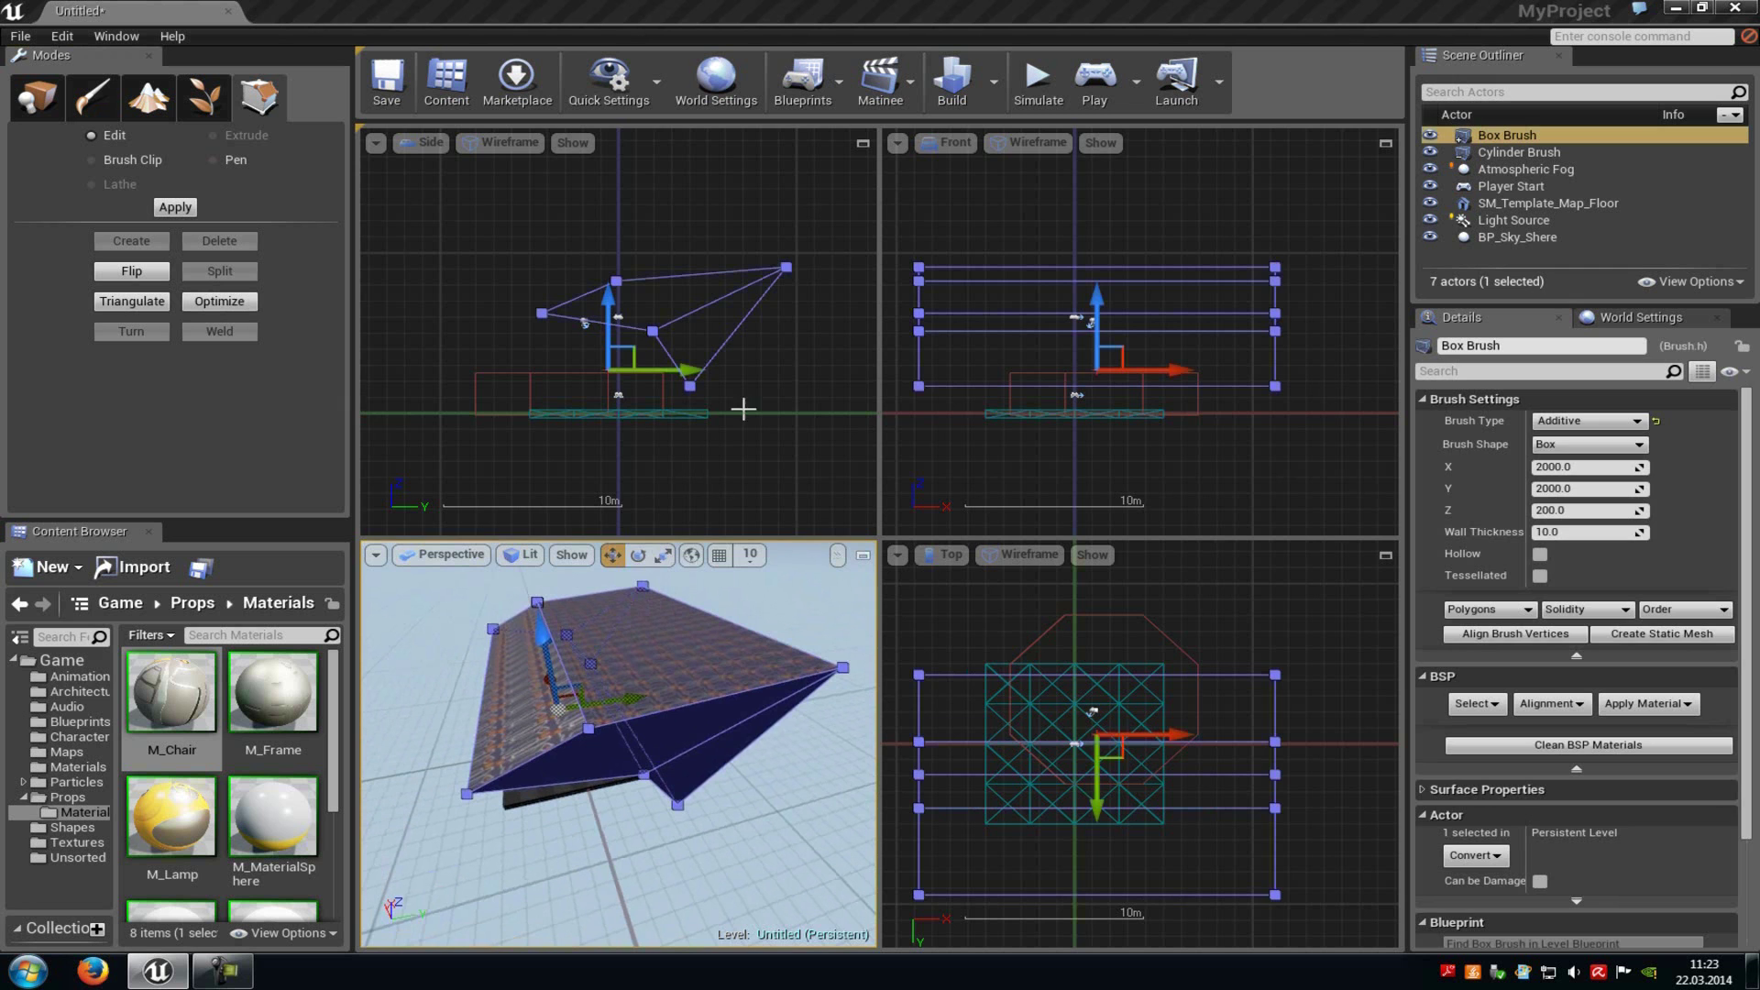
# Step: Delete the vertices at the inner bend on the box brush's underside
pyautogui.click(762, 386)
pyautogui.moveTo(797, 354); pyautogui.dragTo(776, 393, button='right')
pyautogui.scroll(2, 688, 345)
pyautogui.click(689, 345)
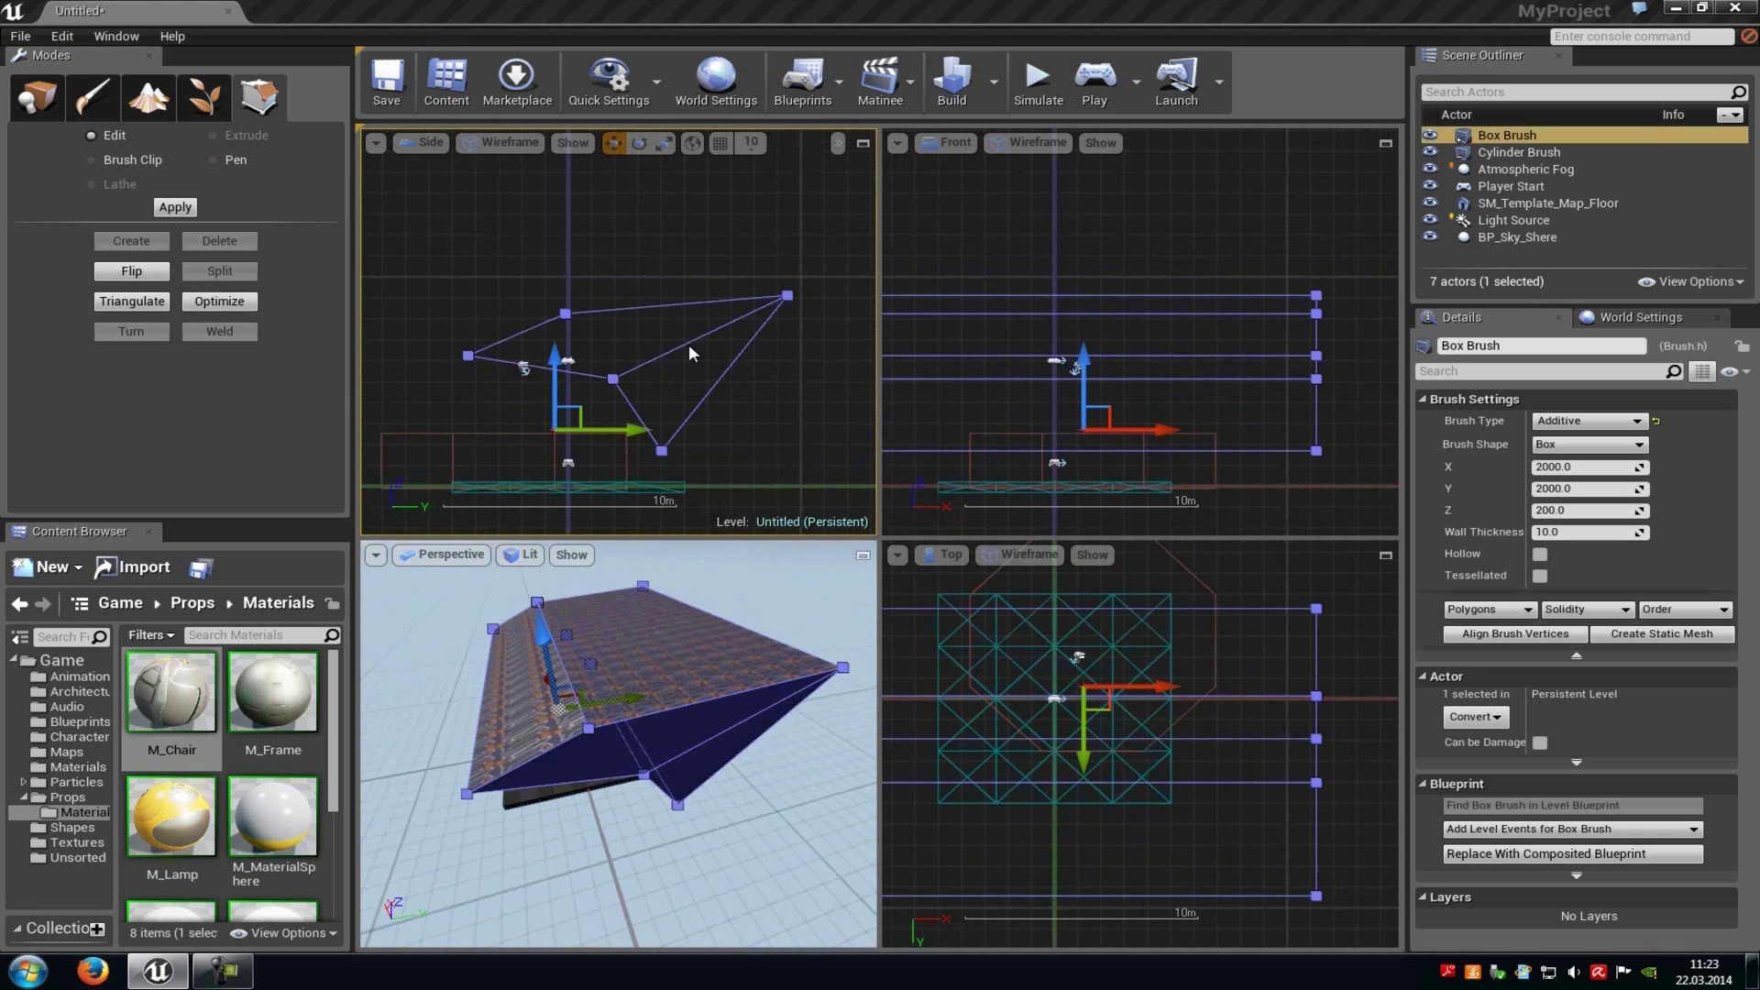
pyautogui.click(611, 386)
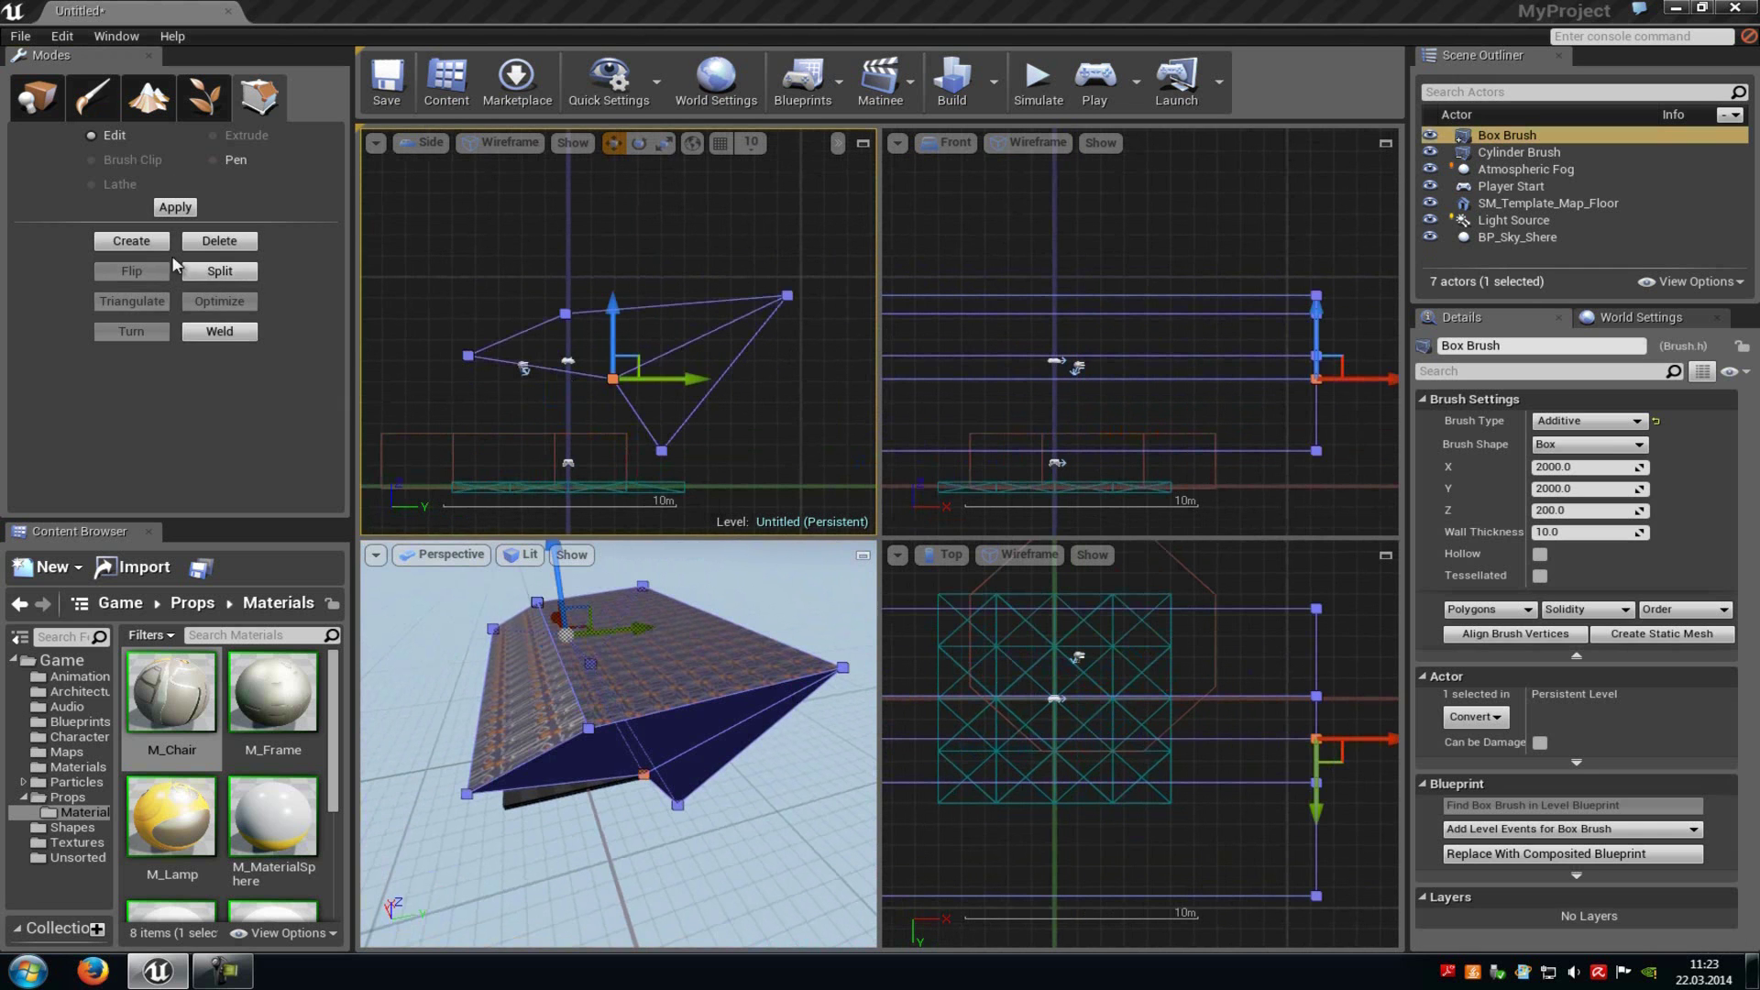
pyautogui.click(220, 240)
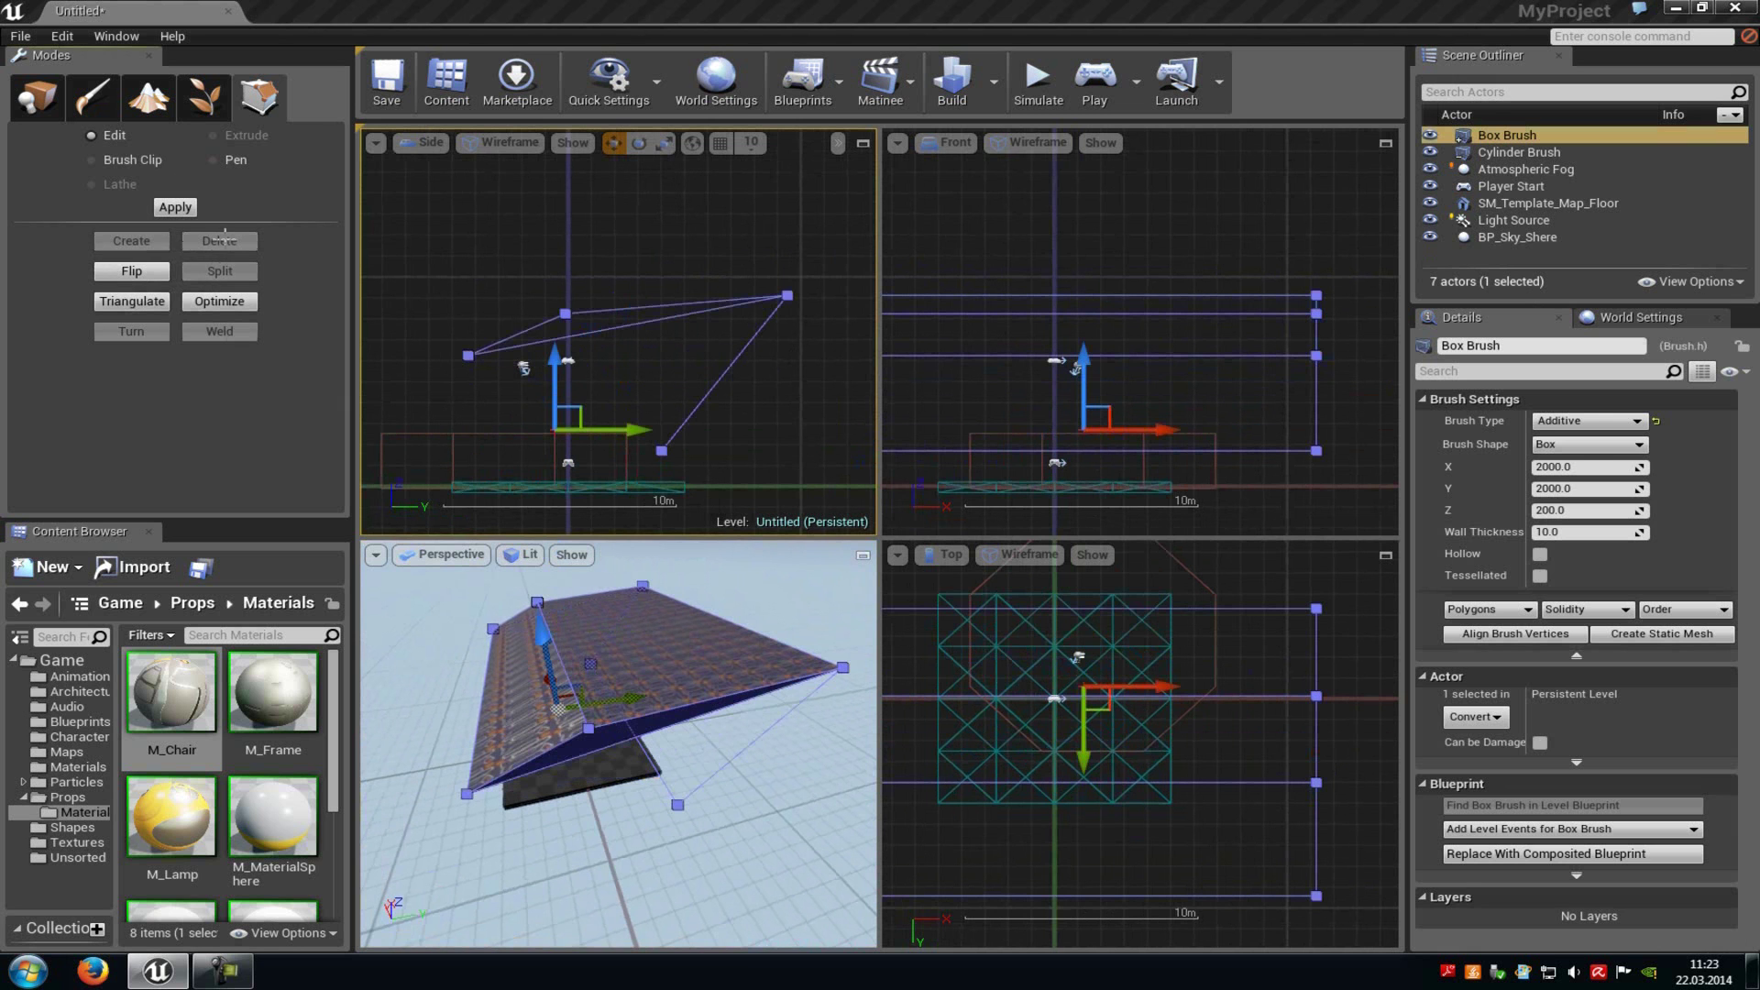
# Step: Deselect the box brush and maximize the perspective viewport with a closer view of its edited shape
pyautogui.click(859, 634)
pyautogui.scroll(6, 739, 645)
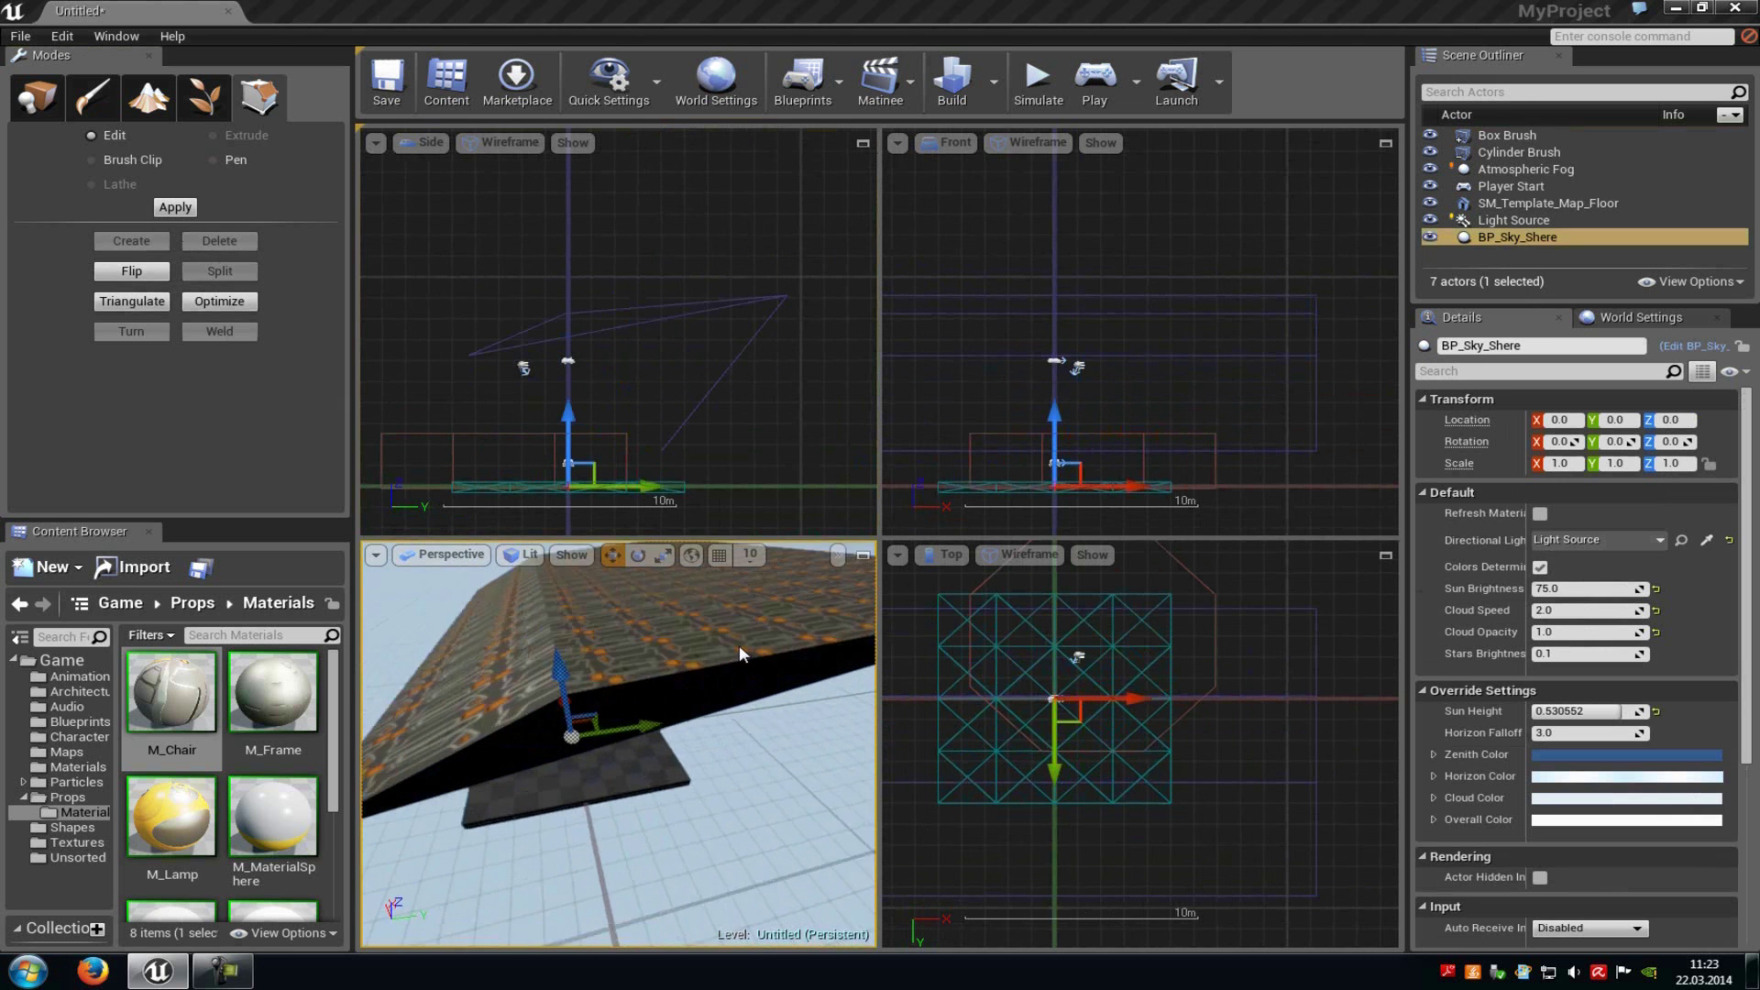
pyautogui.click(863, 556)
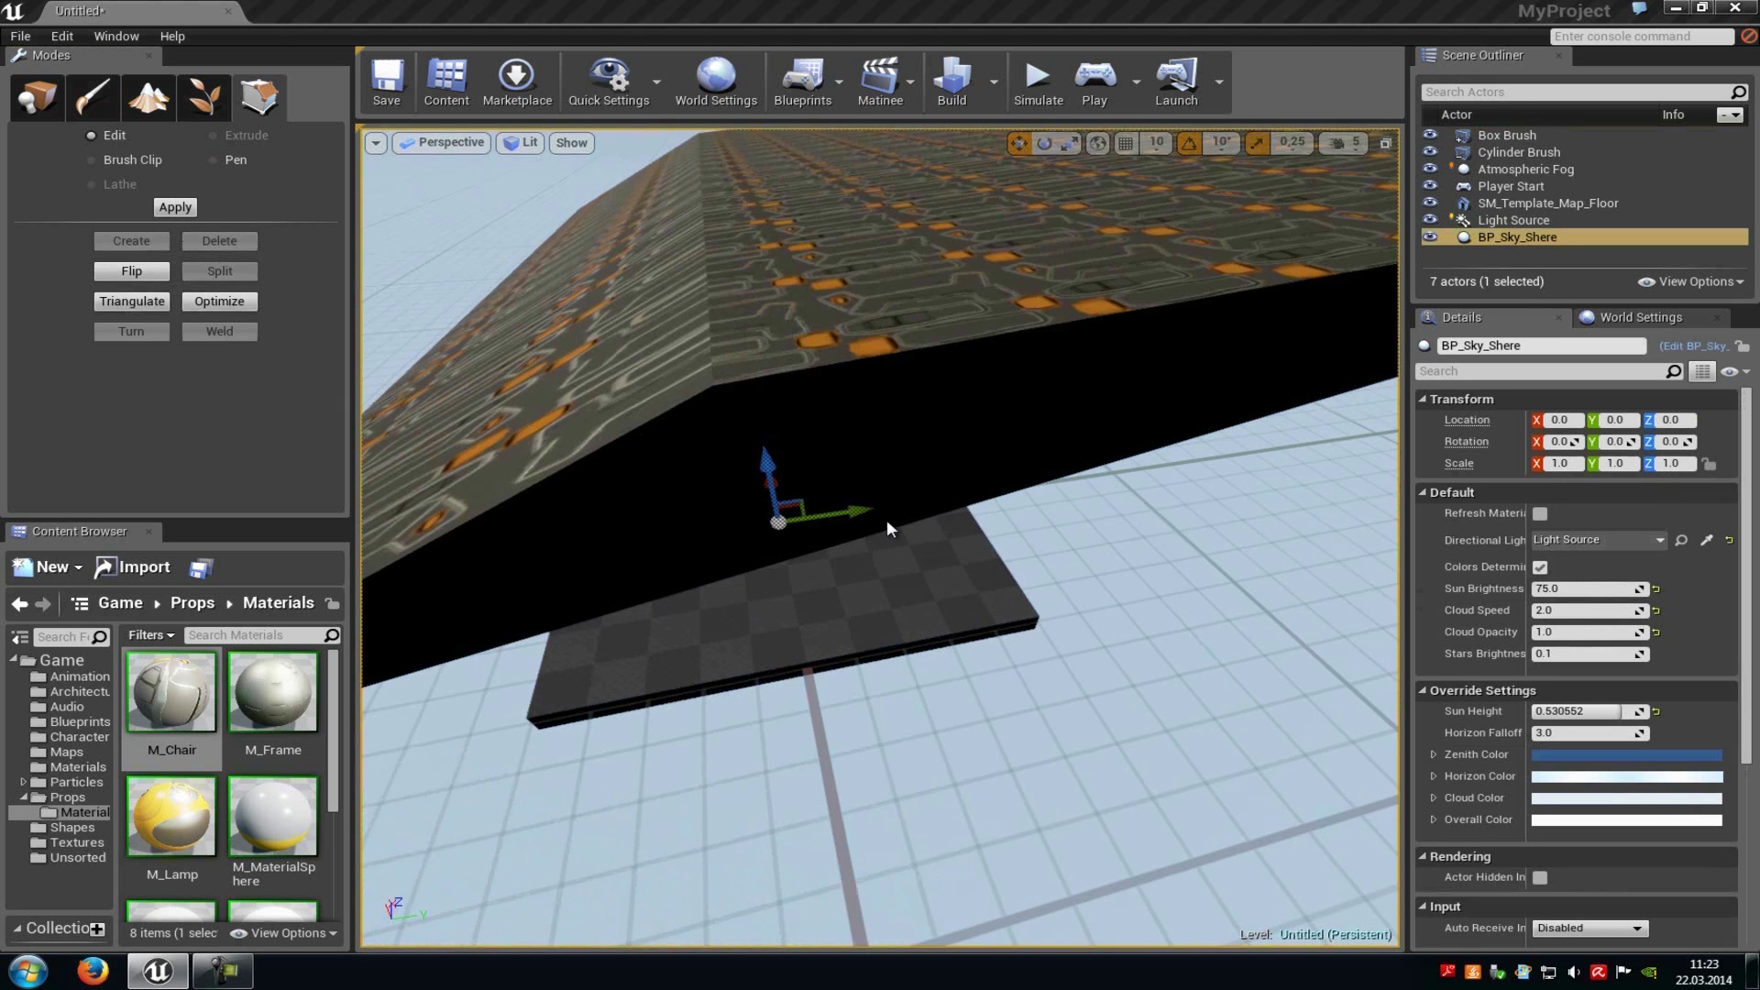